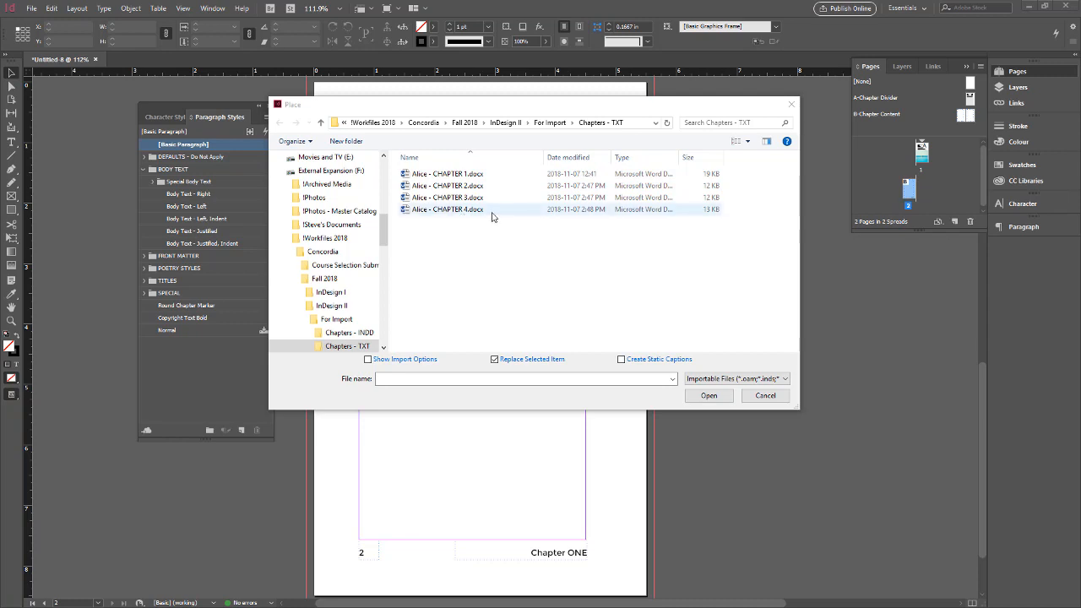
Place Alice - CHAPTER 1.docx from the upper margin corner of page 2, autoflowing the text onto new pages.
click(442, 175)
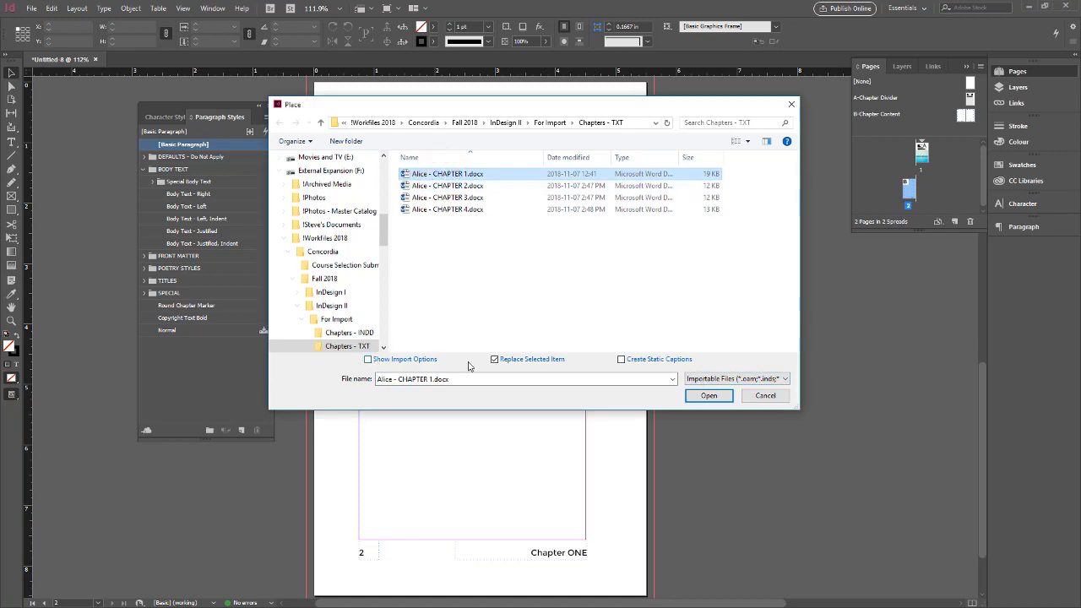
click(703, 396)
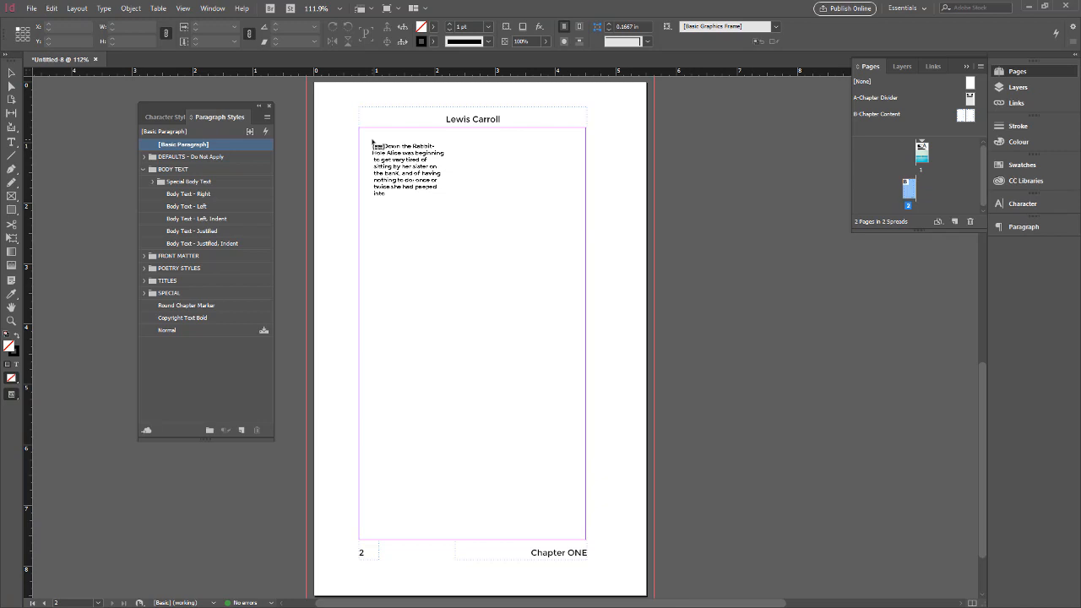
mouse_move(372, 141)
mouse_down()
mouse_move(361, 138)
mouse_move(375, 139)
mouse_up()
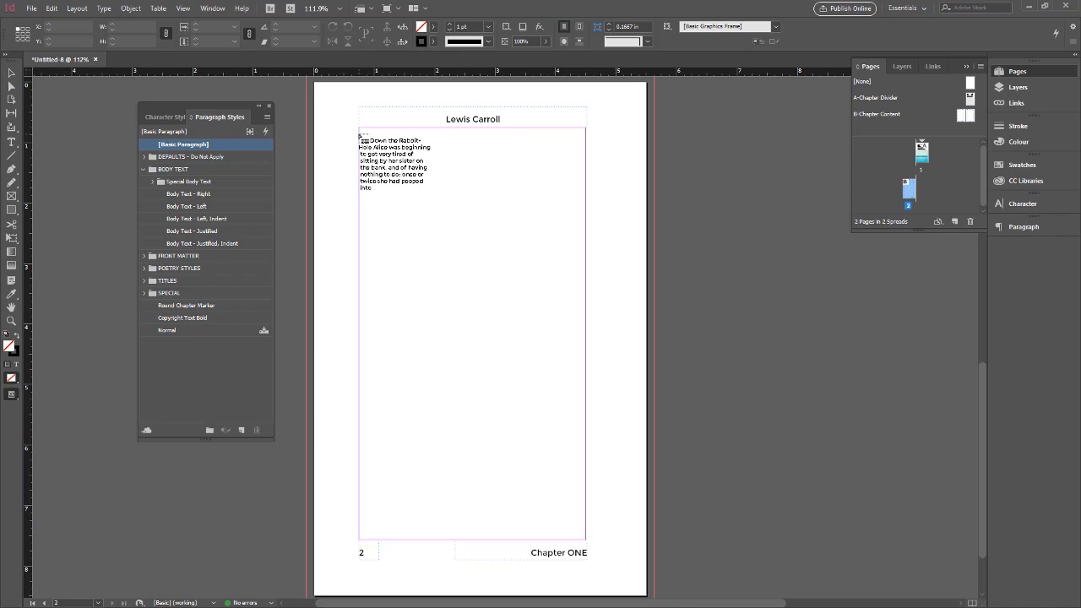
click(358, 134)
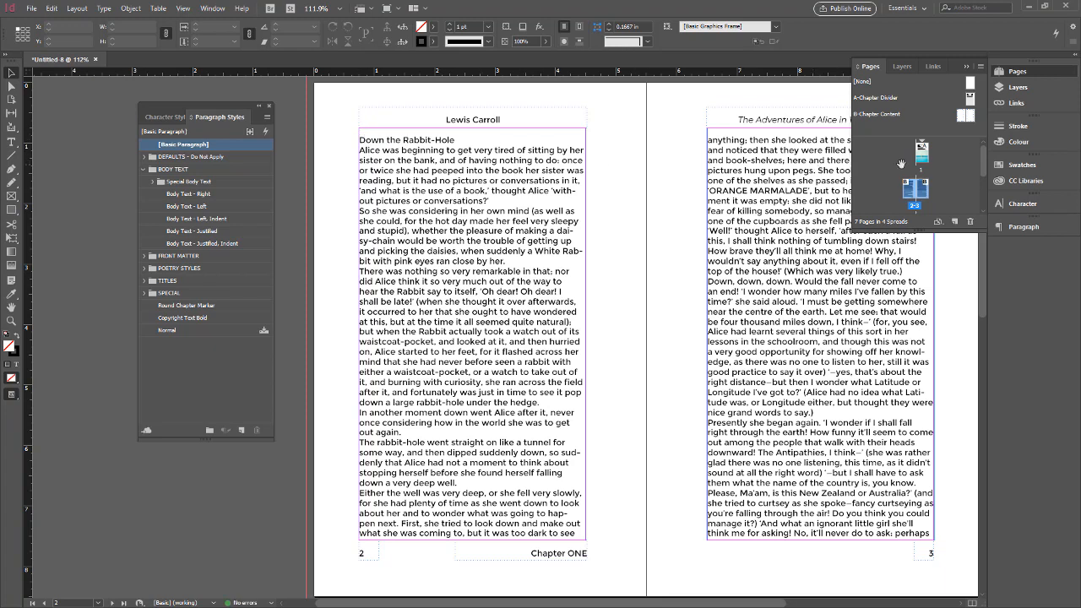
Look through the thumbnails of the spreads holding the flowed chapter text.
drag(981, 159, 976, 194)
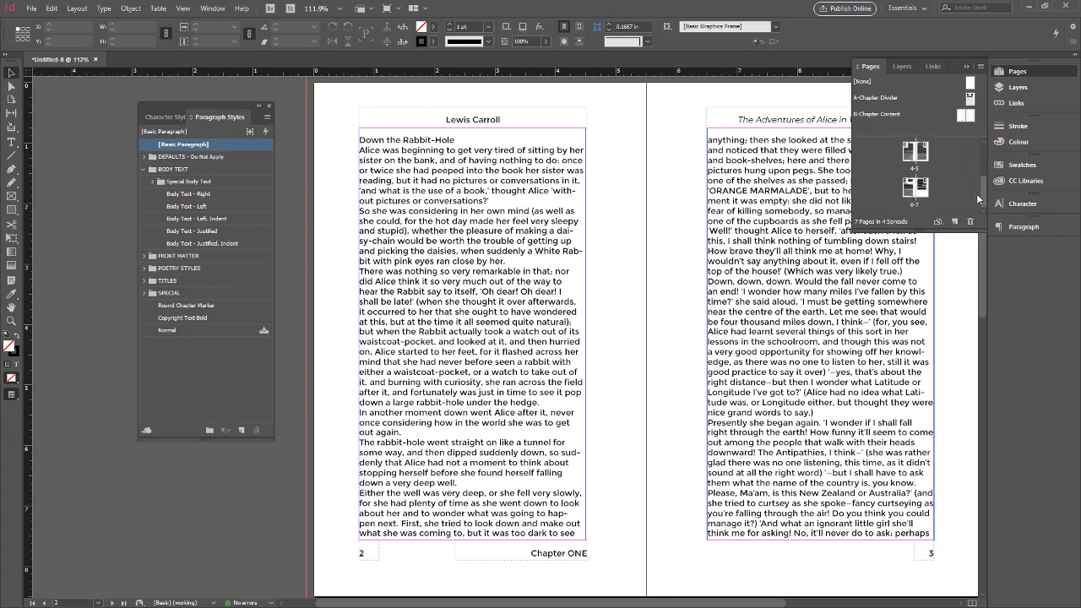
click(919, 154)
click(912, 191)
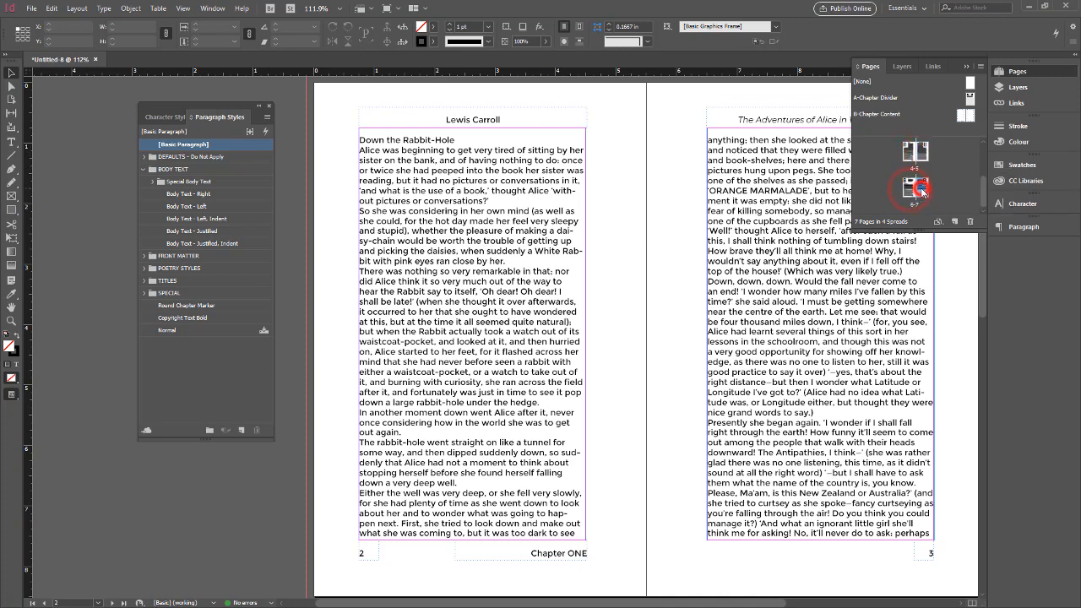
scroll(921, 183, up, 3)
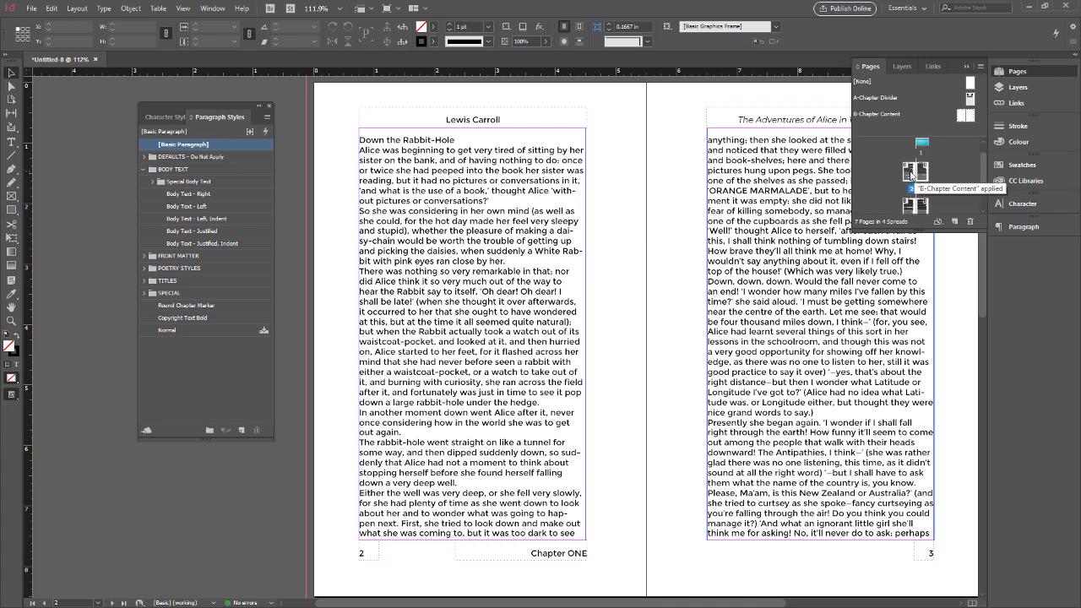
click(916, 175)
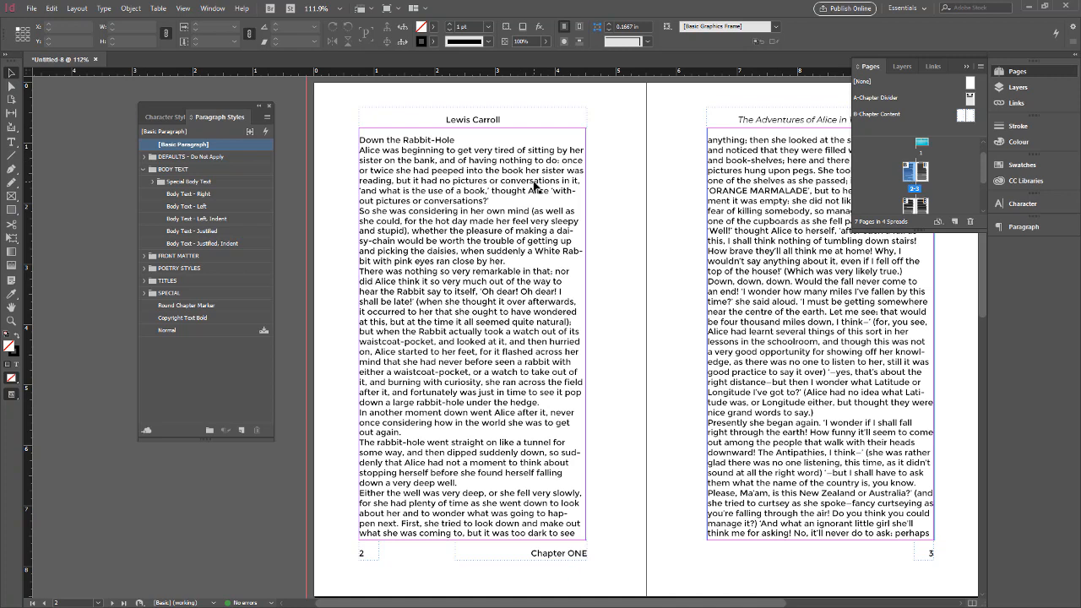
Undo the text placement and autoflow the loaded chapter again from the upper margin corner of page 2.
key(ctrl+z)
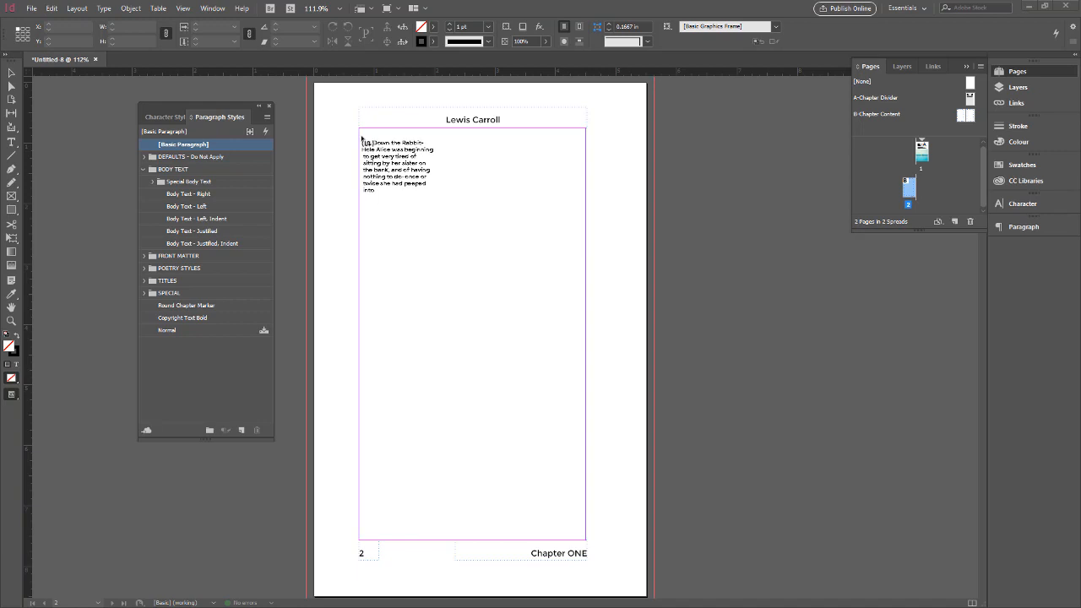
click(362, 137)
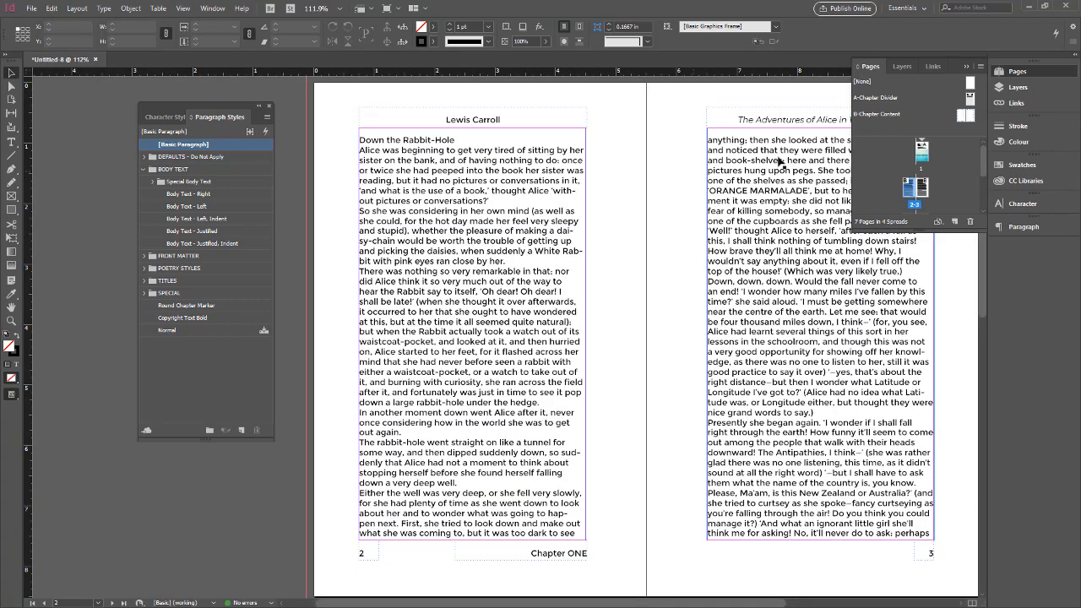
Examine the flowed chapter text, running headers and page numbers on pages 2 to 7.
scroll(739, 251, down, 10)
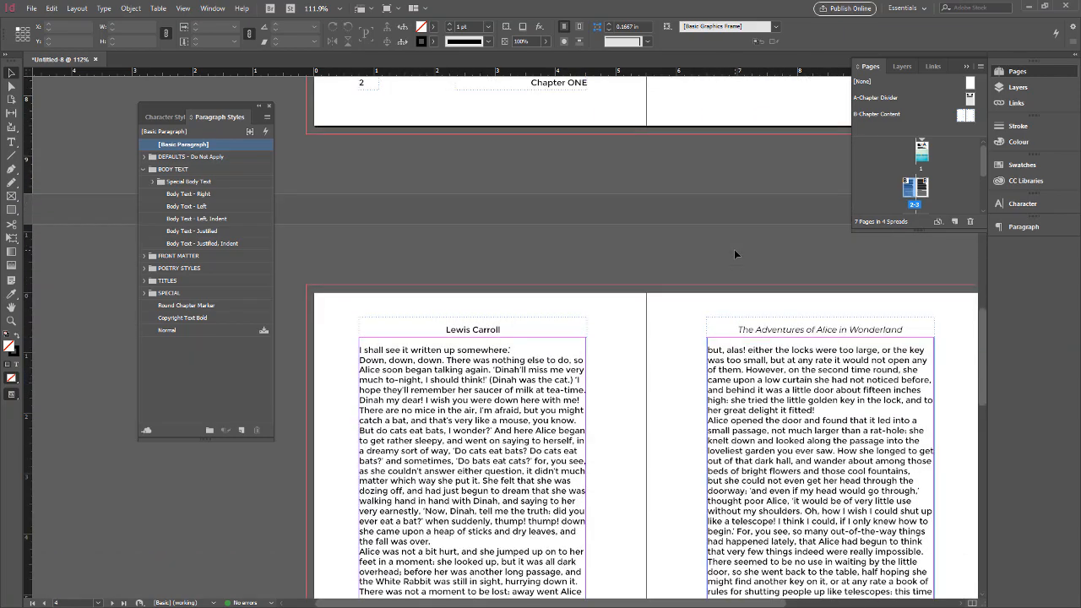
scroll(734, 252, down, 10)
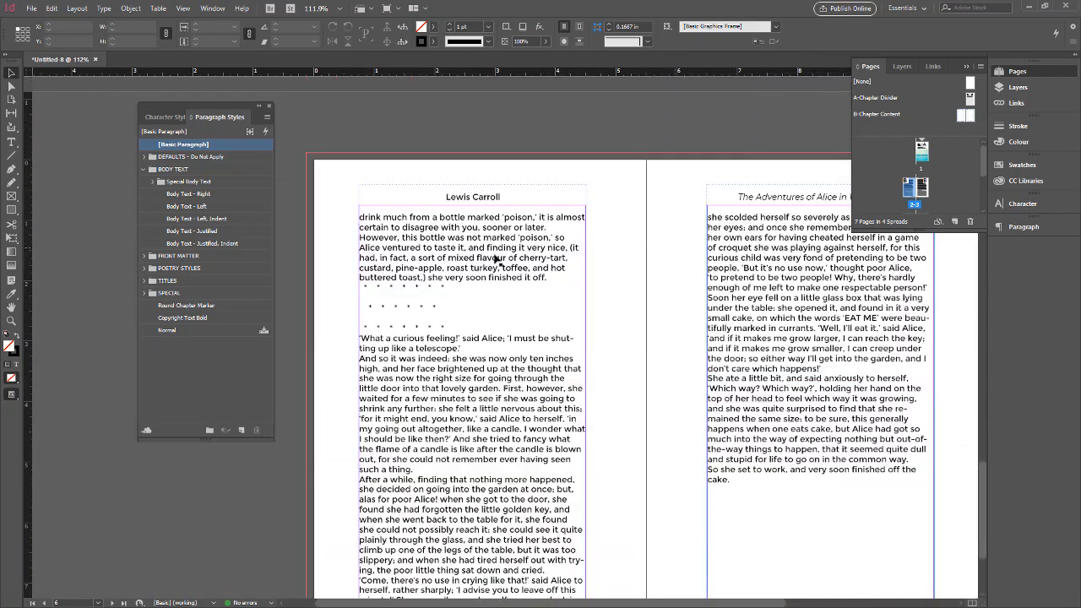
scroll(798, 398, down, 3)
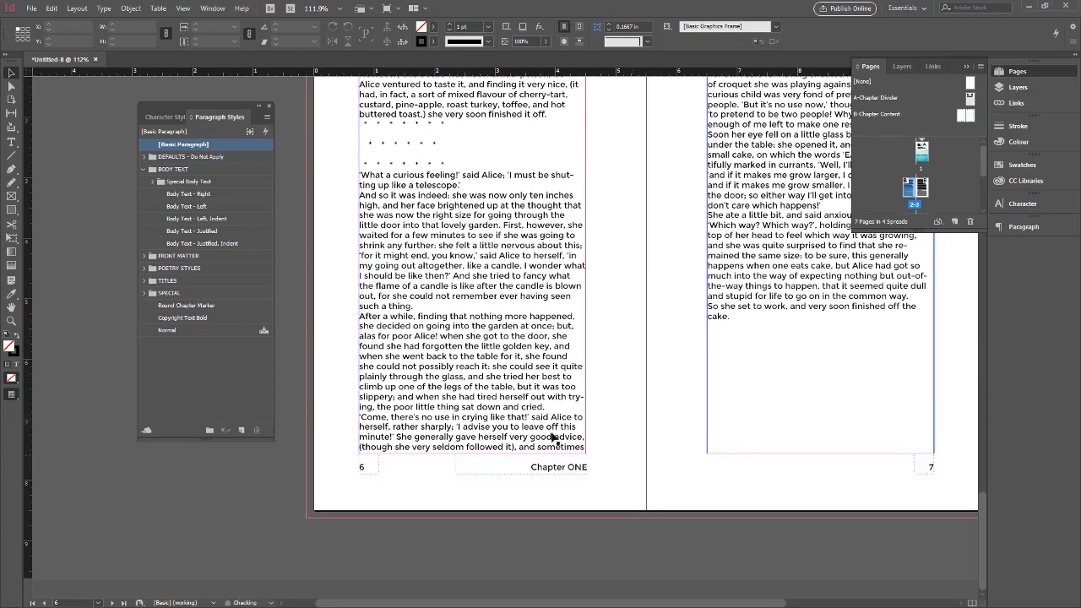
scroll(556, 439, up, 5)
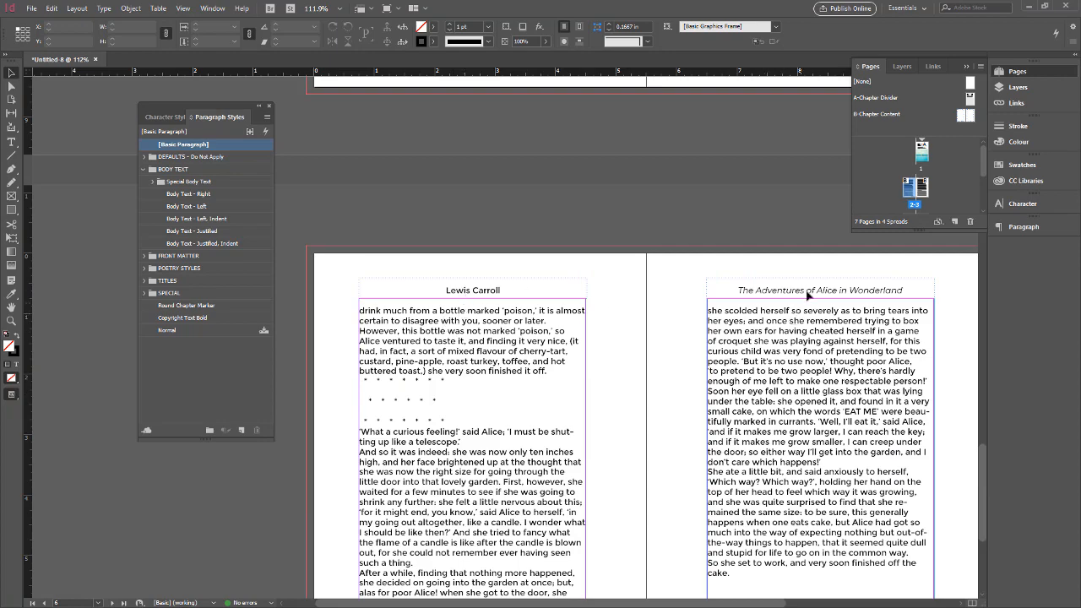
scroll(485, 297, up, 6)
scroll(485, 297, up, 5)
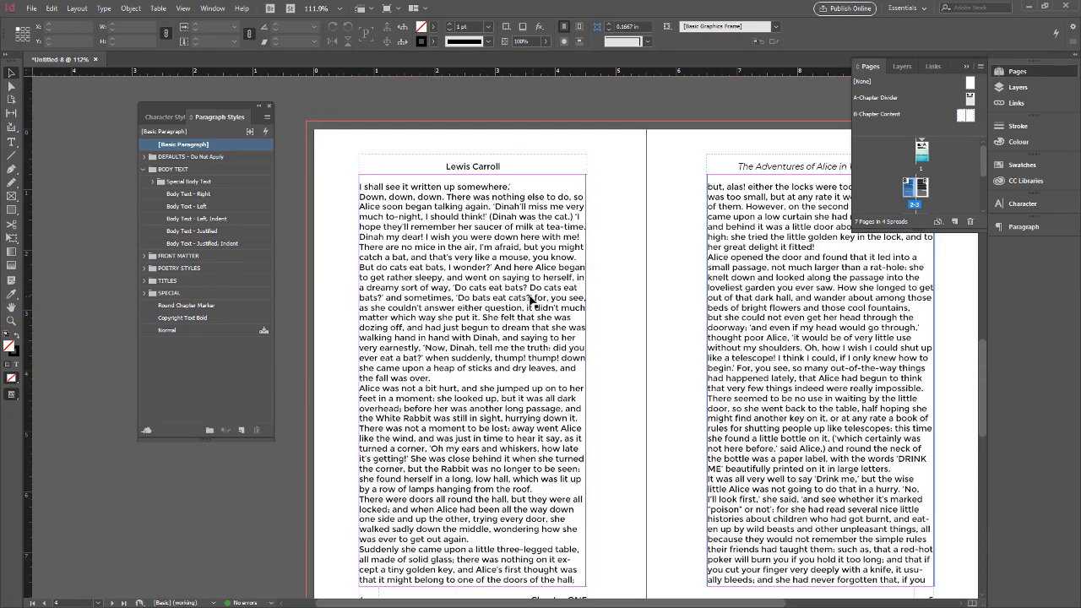
scroll(557, 300, up, 10)
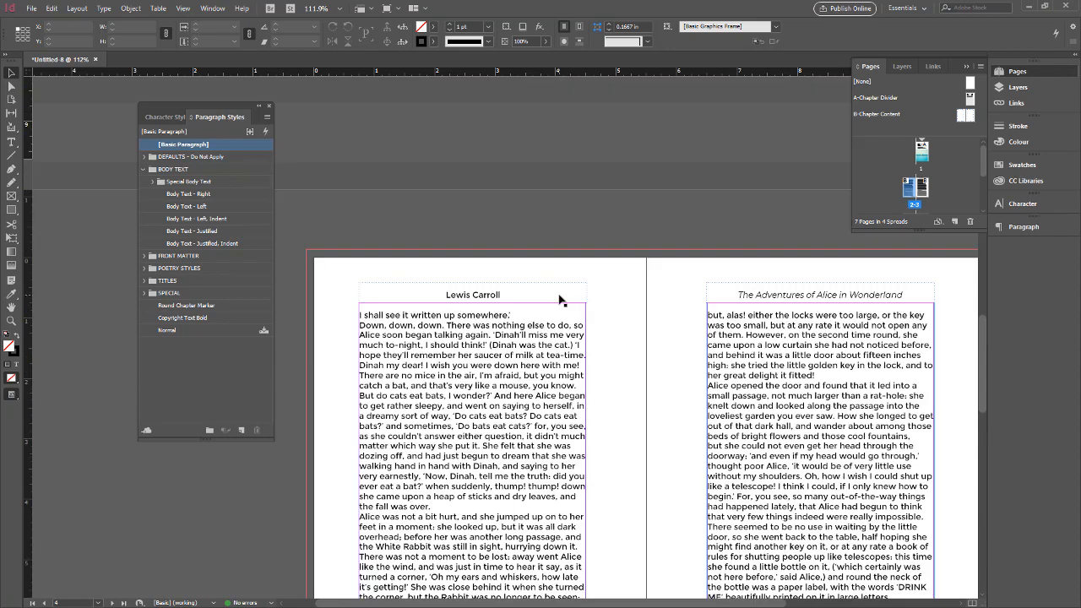
scroll(562, 300, up, 5)
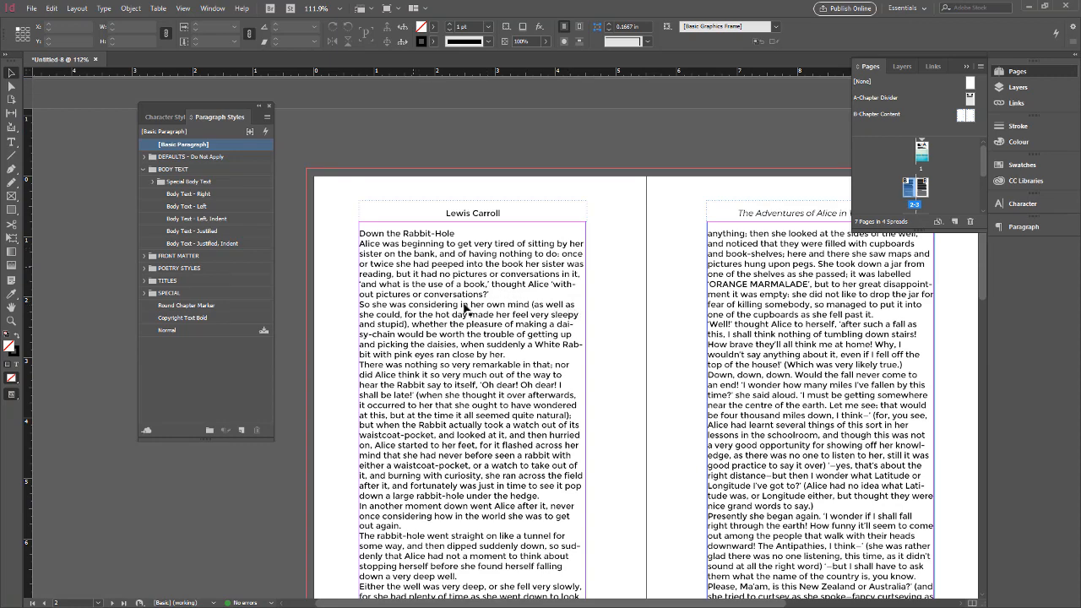
scroll(484, 375, down, 15)
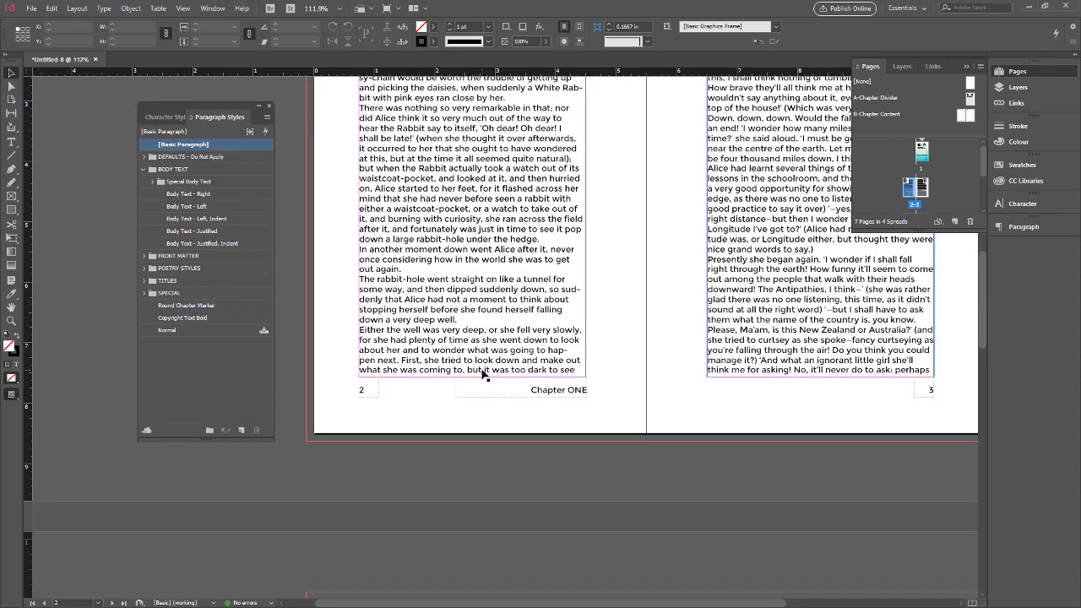
scroll(483, 375, down, 5)
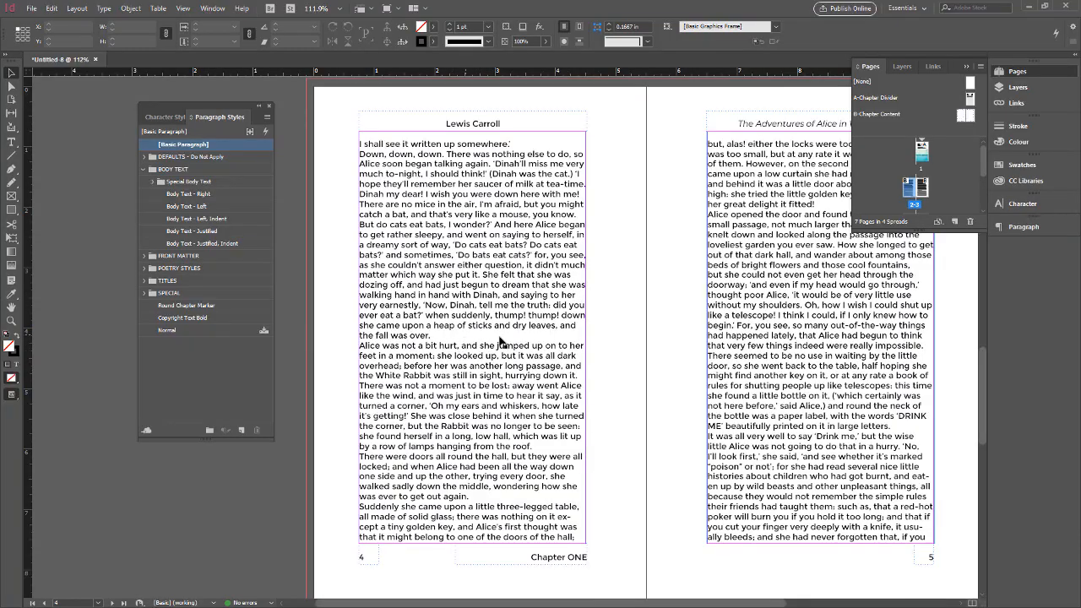
scroll(505, 346, up, 3)
scroll(505, 346, up, 10)
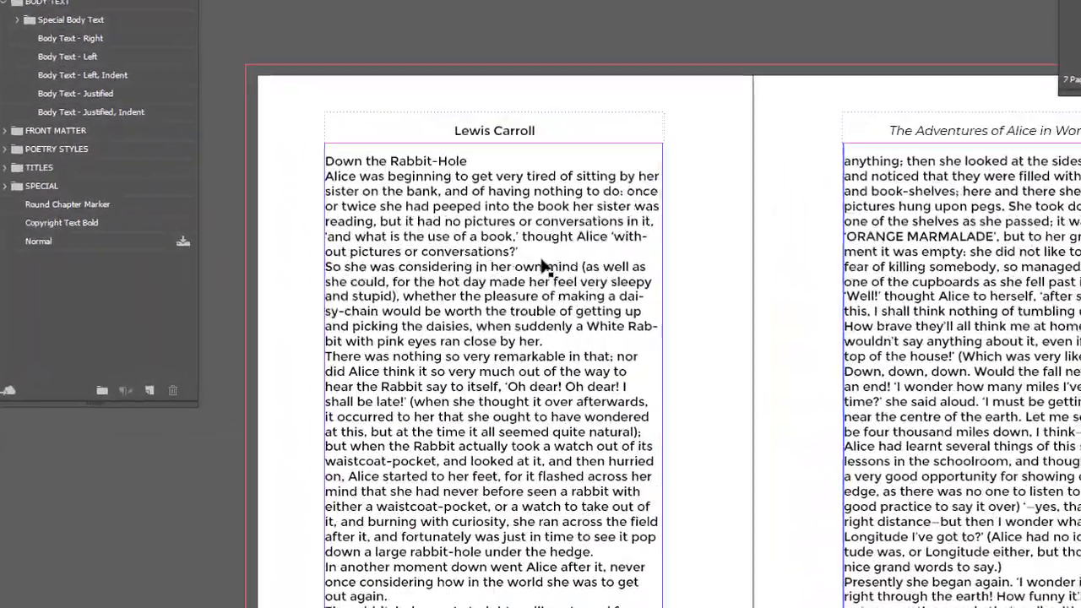
Select the entire chapter story and apply the Body Text - Left paragraph style to it.
click(450, 256)
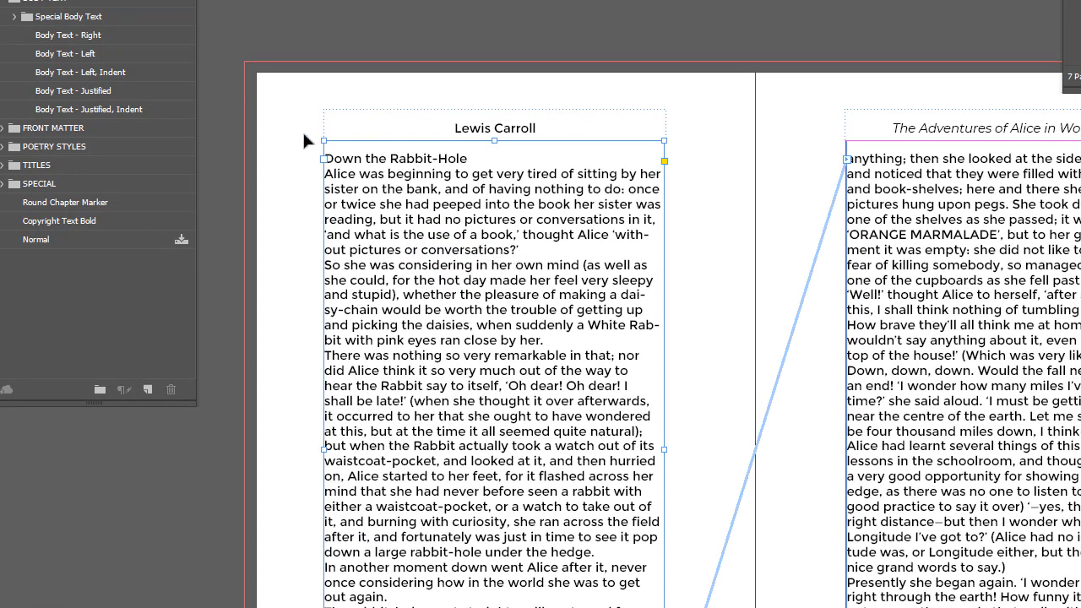
click(54, 54)
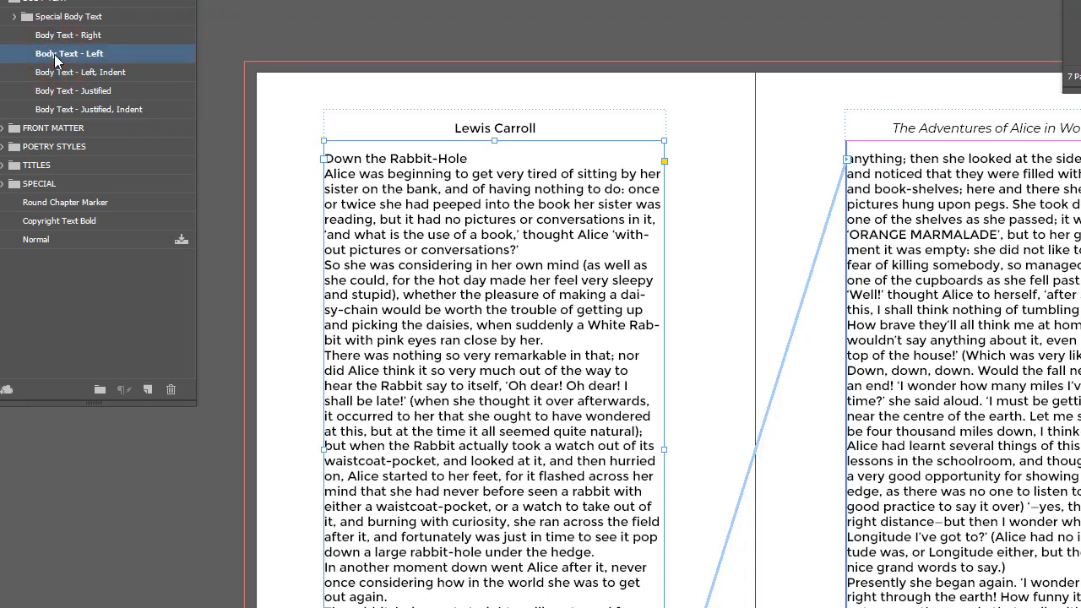
double_click(420, 223)
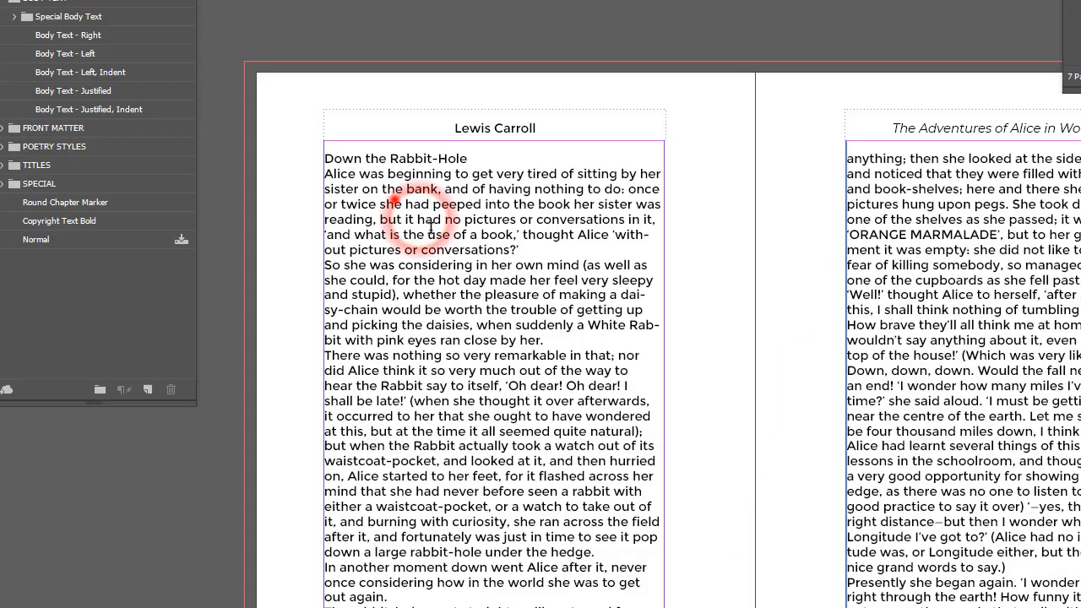
double_click(426, 225)
key(ctrl+a)
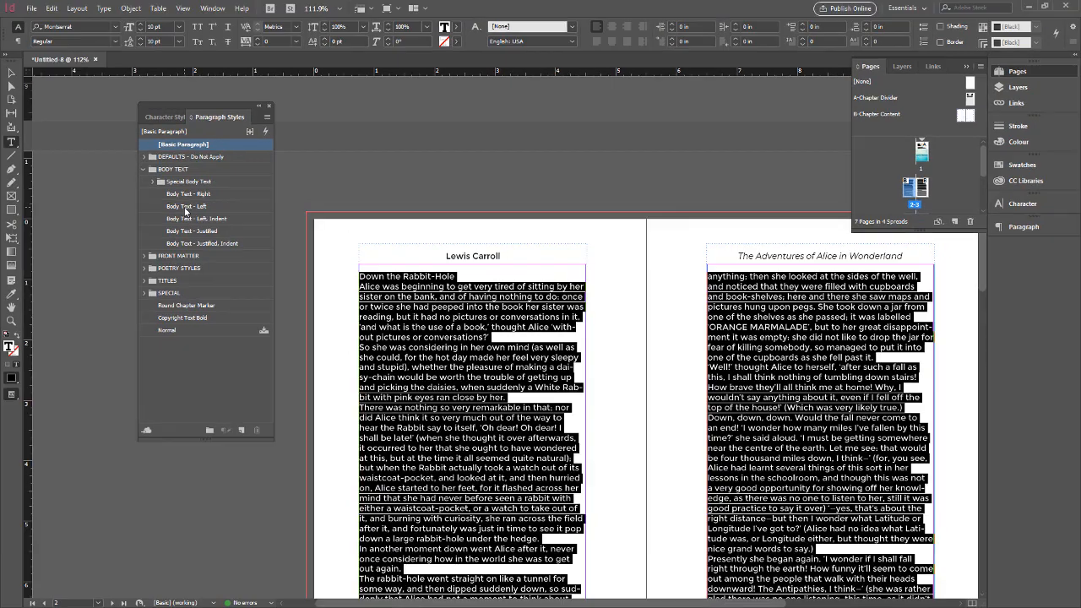
click(67, 60)
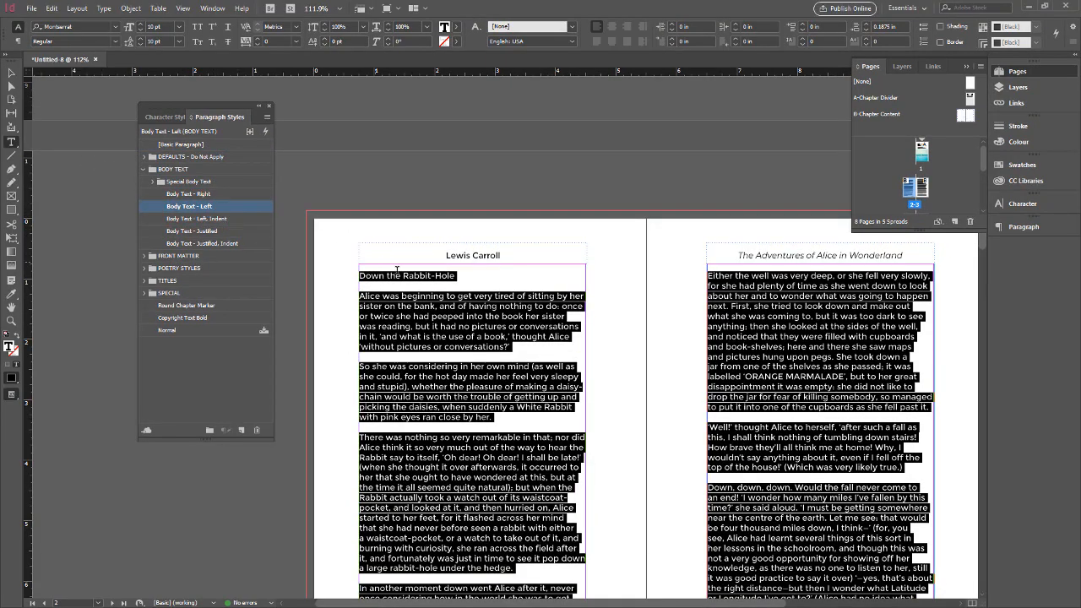
Try the Subtitle paragraph style on the "Down the Rabbit-Hole" title, and set it to Section Header.
click(398, 272)
drag(466, 277, 361, 275)
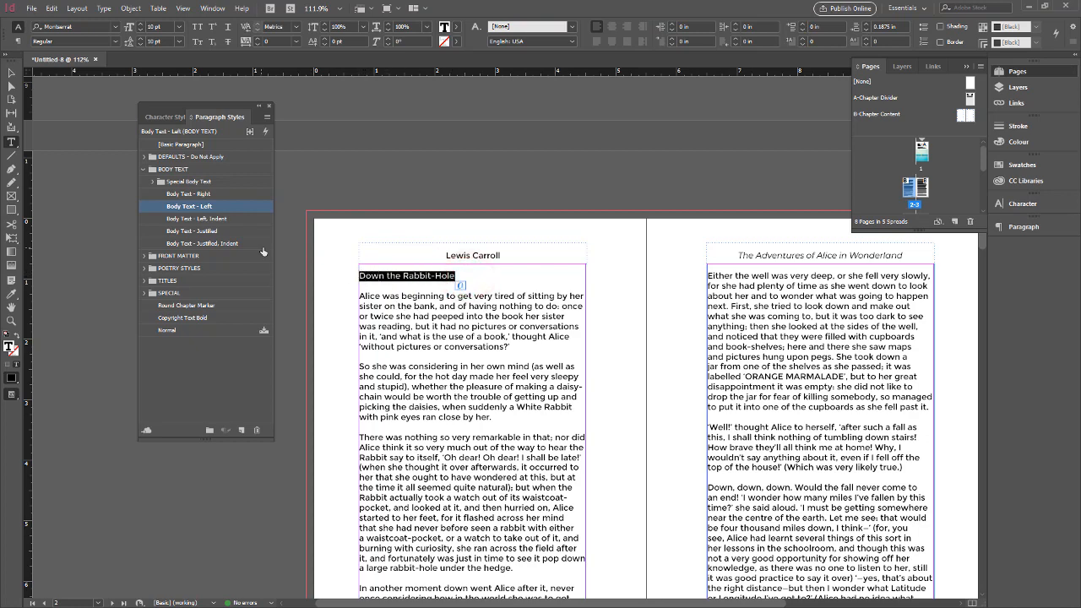
click(143, 281)
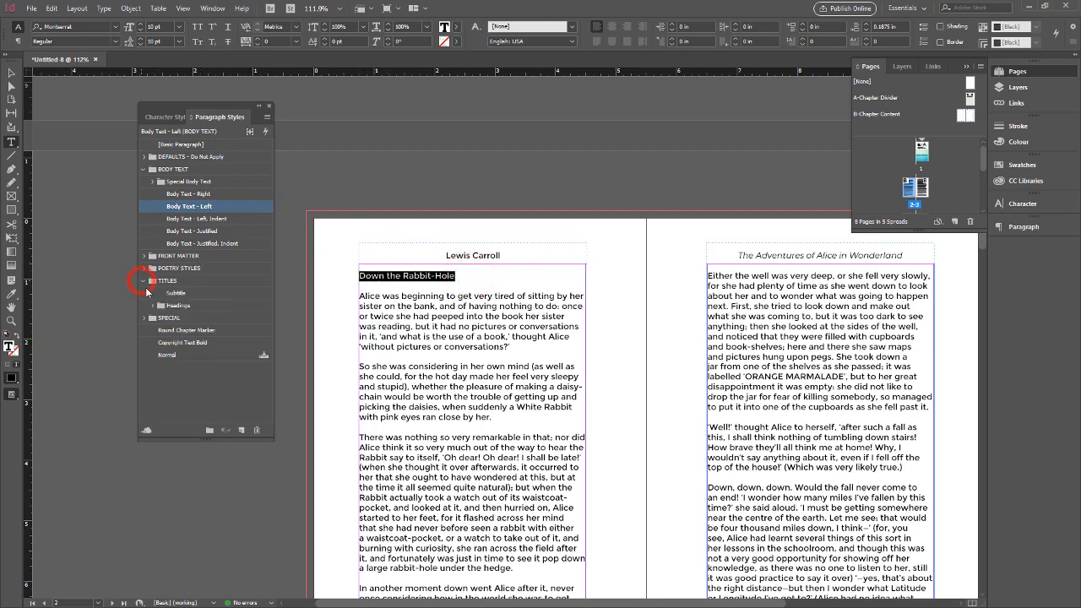
click(180, 292)
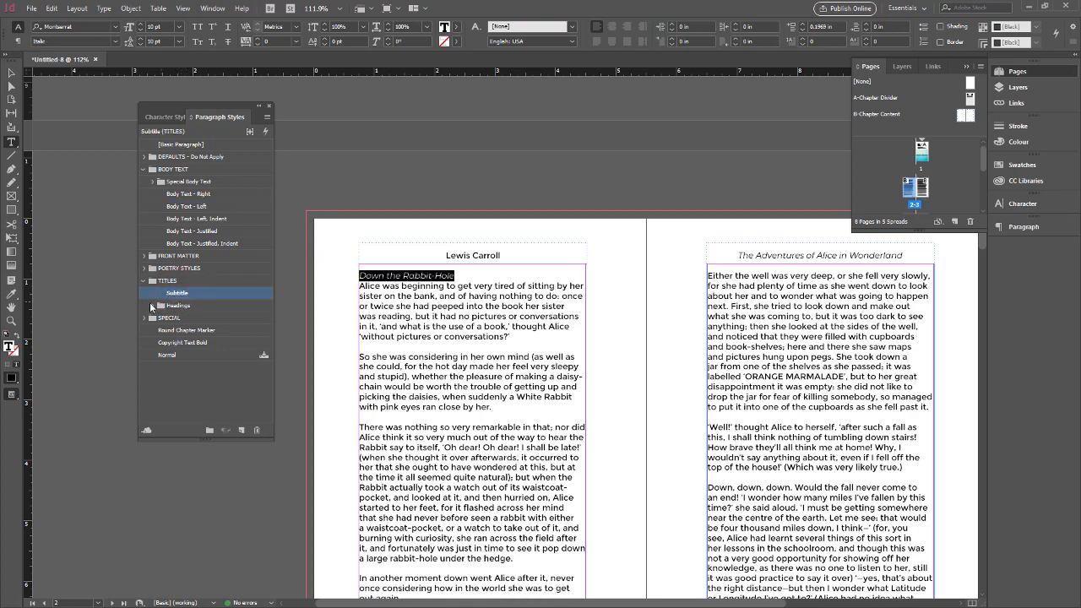
click(152, 306)
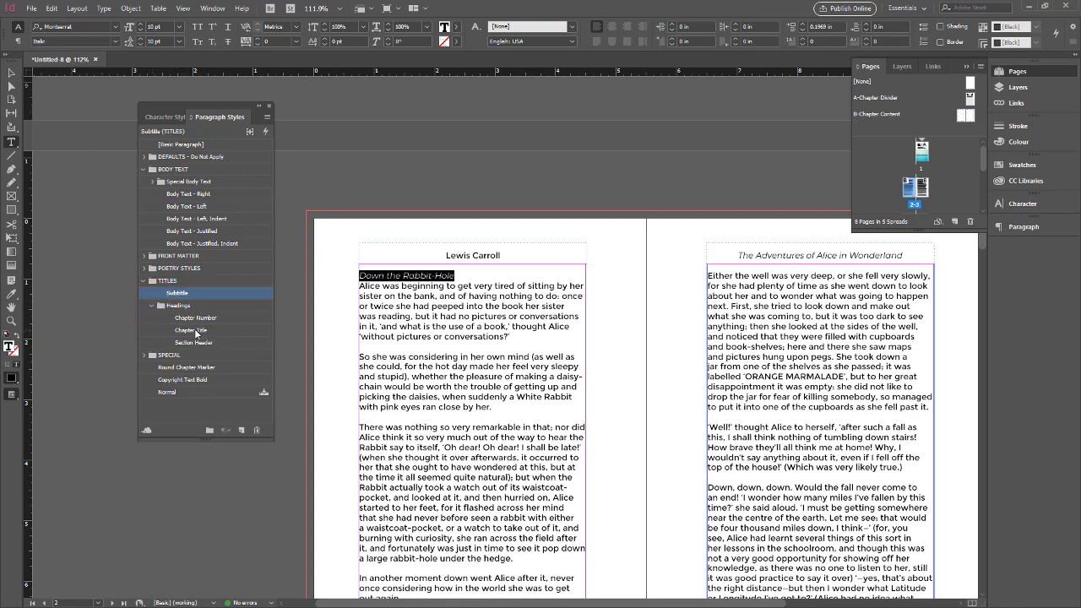
click(201, 343)
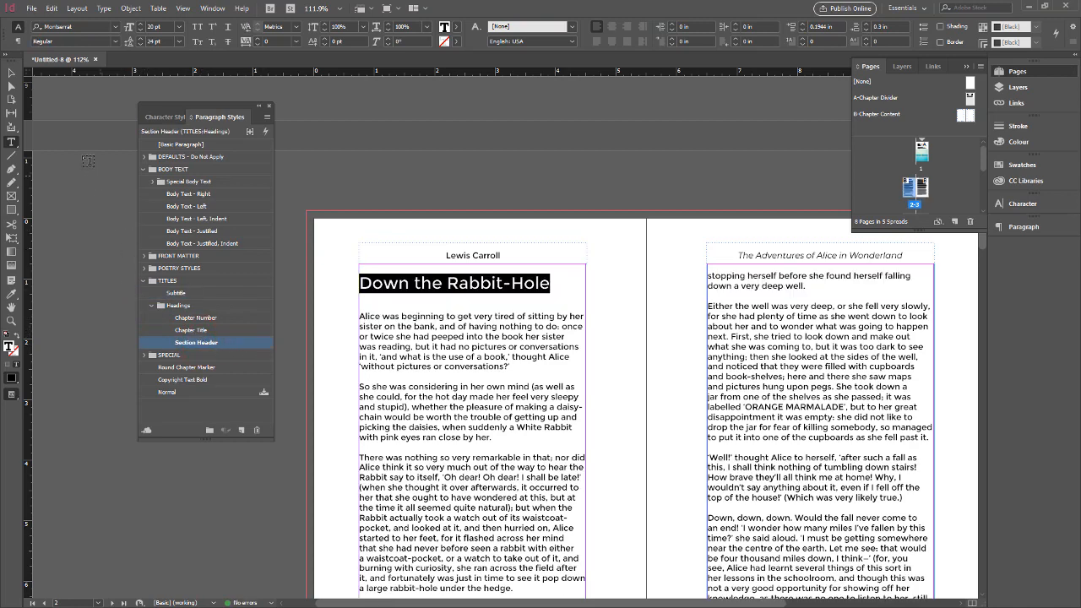
Select the text frame on page 2 and examine how the threads link the frames across the following pages.
click(11, 73)
click(379, 315)
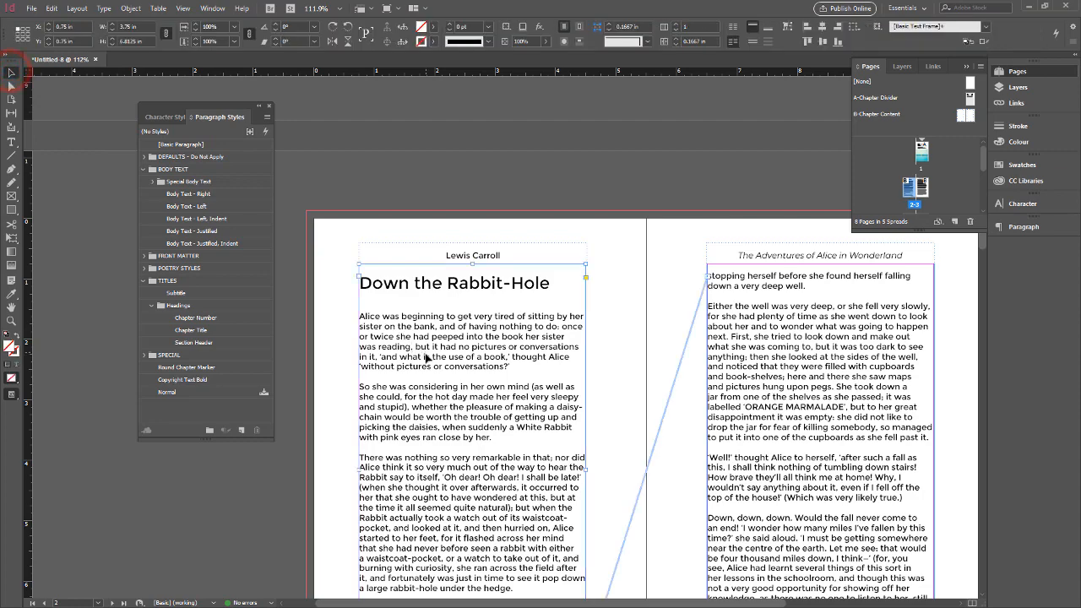
scroll(427, 359, down, 3)
scroll(426, 359, down, 1)
scroll(451, 357, down, 8)
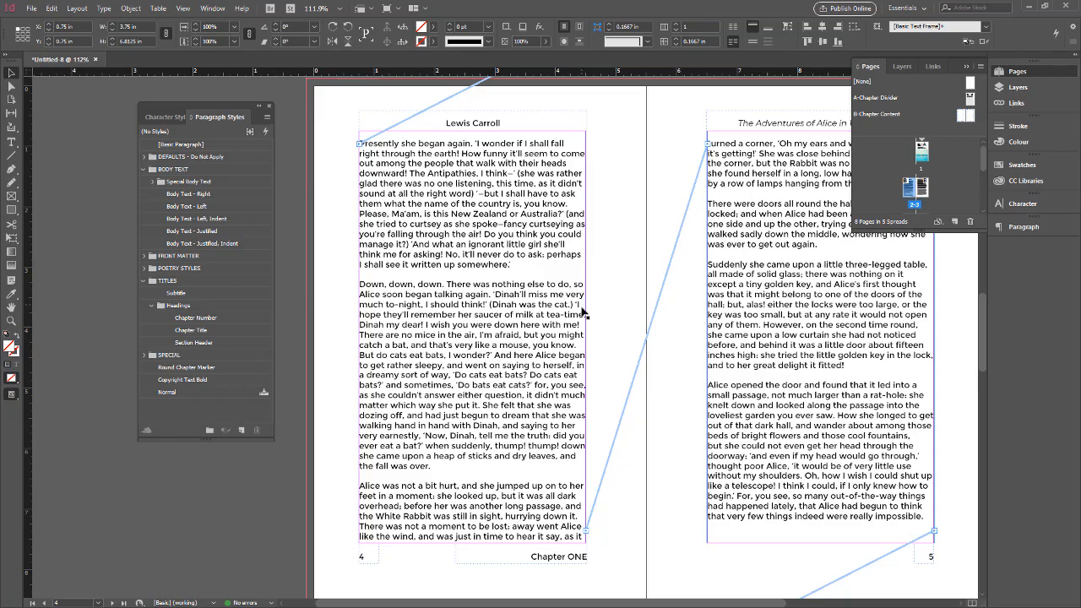
Examine at close range the frame edge, out port and thread line leaving page 2's text frame.
key(ctrl+equal)
key(ctrl+equal)
key(ctrl+equal)
key(ctrl+equal)
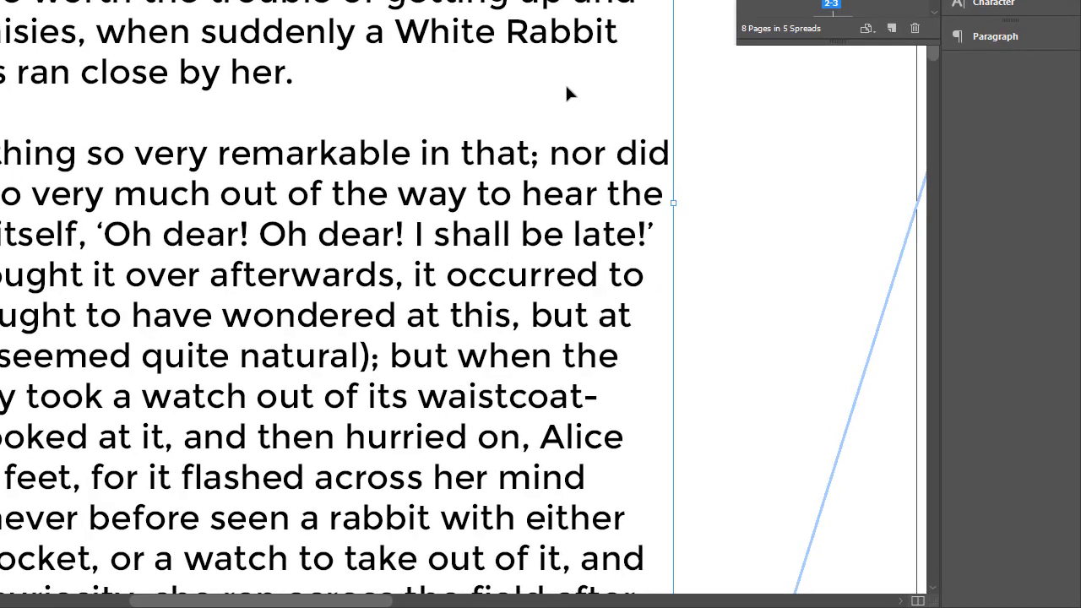
drag(669, 385, 625, 309)
drag(432, 183, 399, 141)
drag(431, 322, 372, 196)
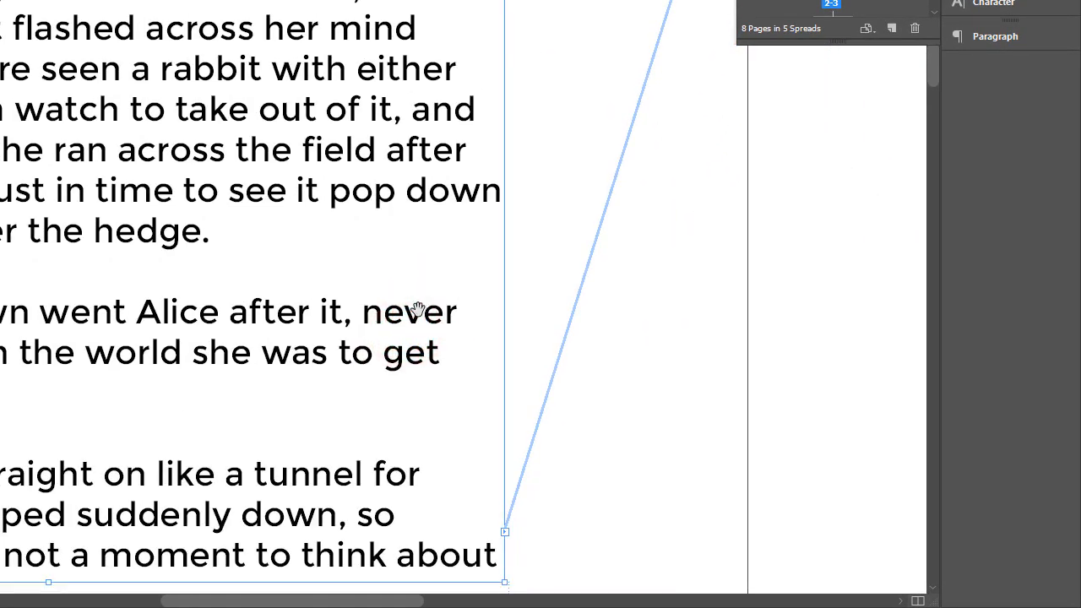
drag(395, 297, 395, 376)
drag(401, 189, 398, 355)
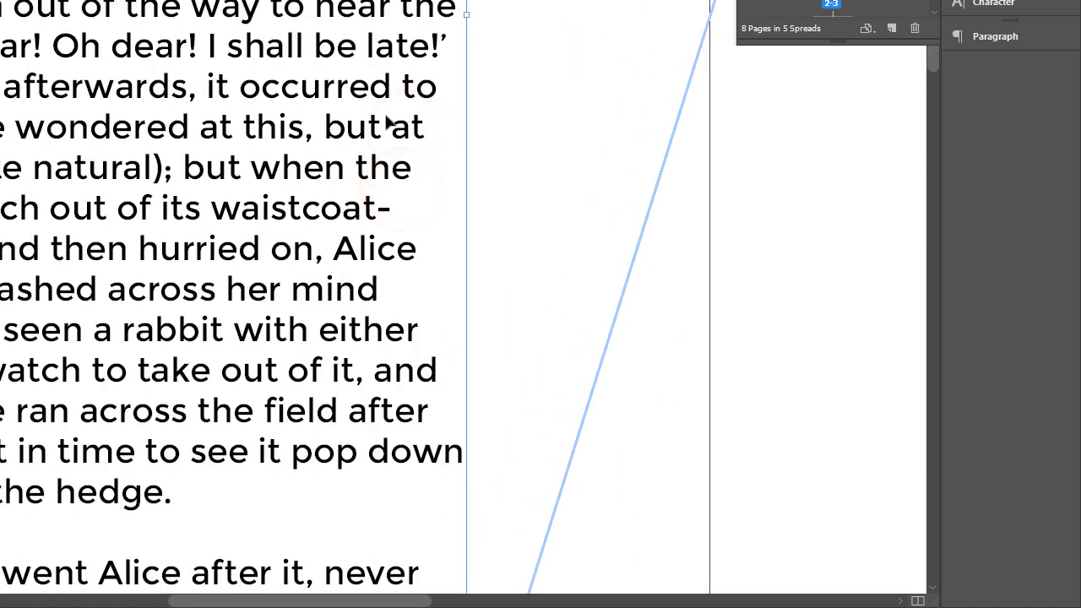
Trace the thread line from page 2's text frame up to where it joins the text frame on page 3.
drag(385, 113, 322, 237)
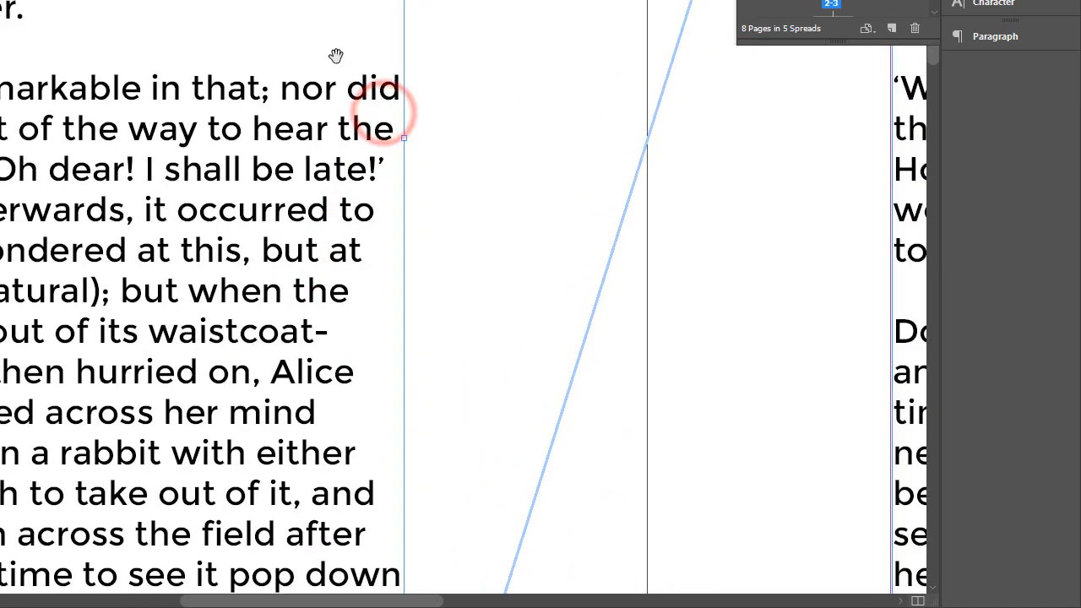
drag(338, 55, 281, 200)
drag(262, 89, 255, 218)
drag(323, 114, 407, 308)
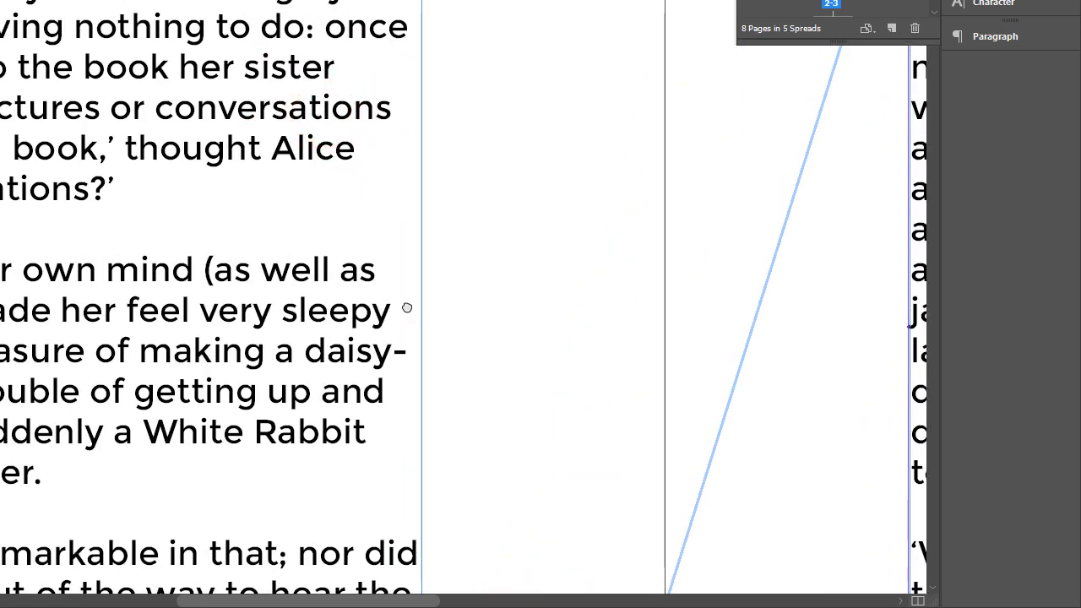
key(ctrl+minus)
key(ctrl+minus)
drag(554, 304, 324, 299)
drag(564, 258, 388, 224)
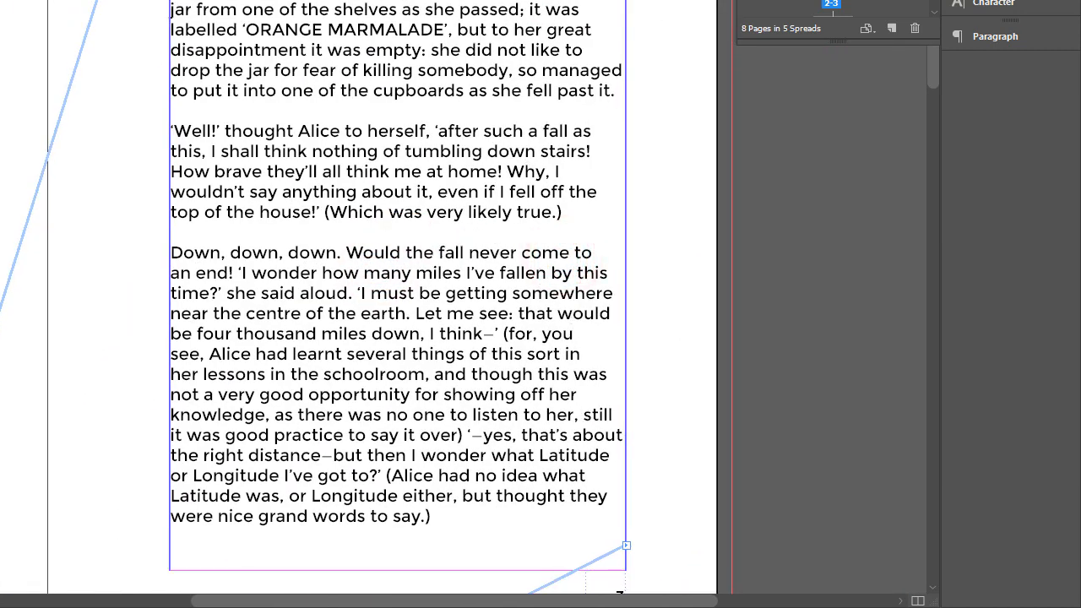
Follow the thread lines through the linked text frames from page 3 to page 7, checking how the text flows.
scroll(105, 139, down, 15)
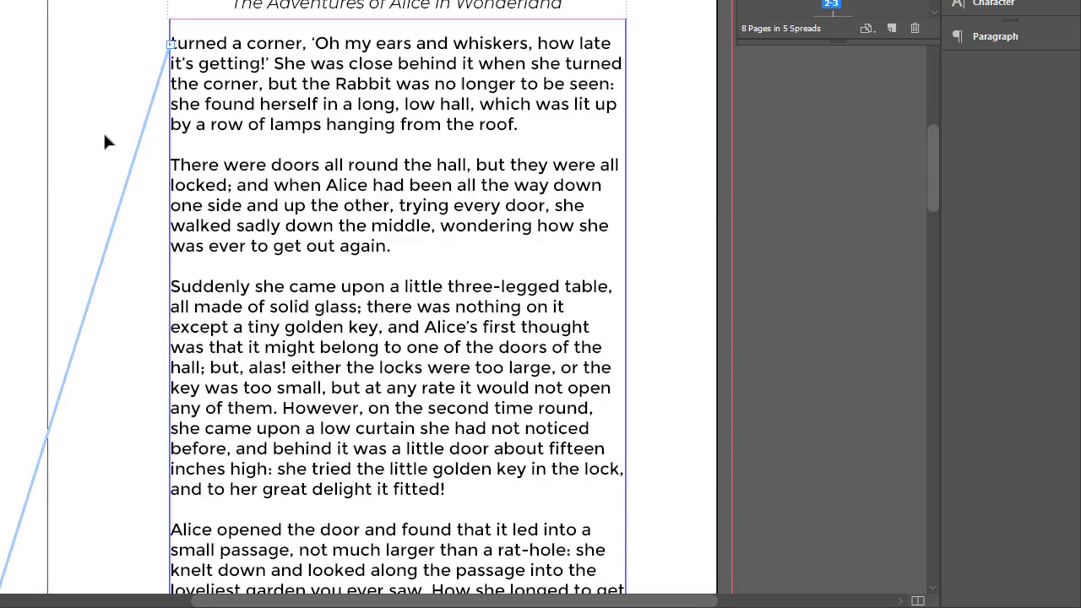
scroll(105, 139, down, 4)
drag(92, 56, 471, 196)
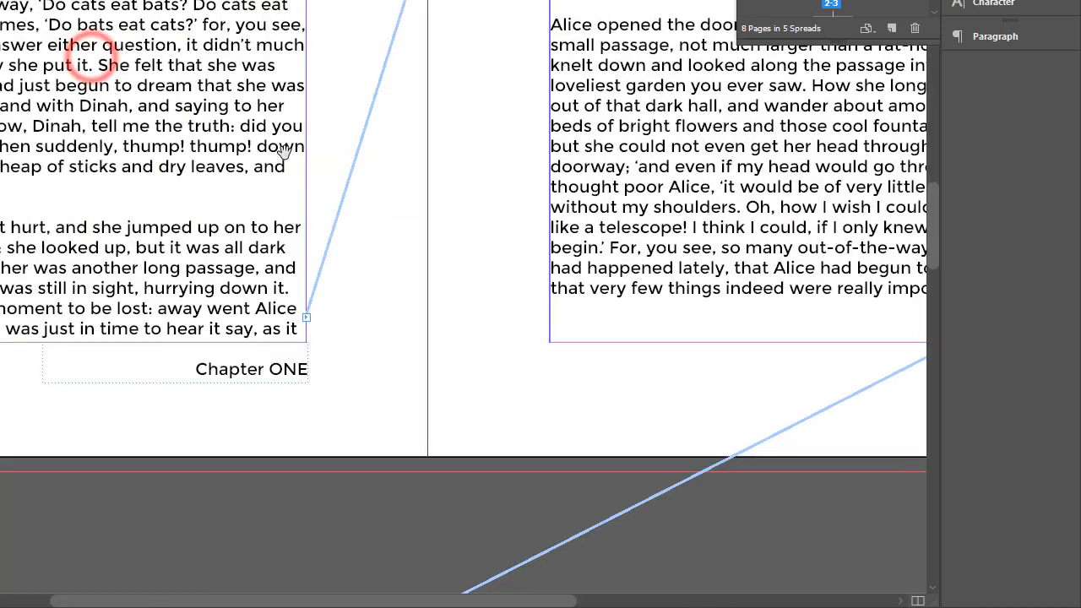
drag(286, 154, 338, 187)
scroll(320, 182, down, 10)
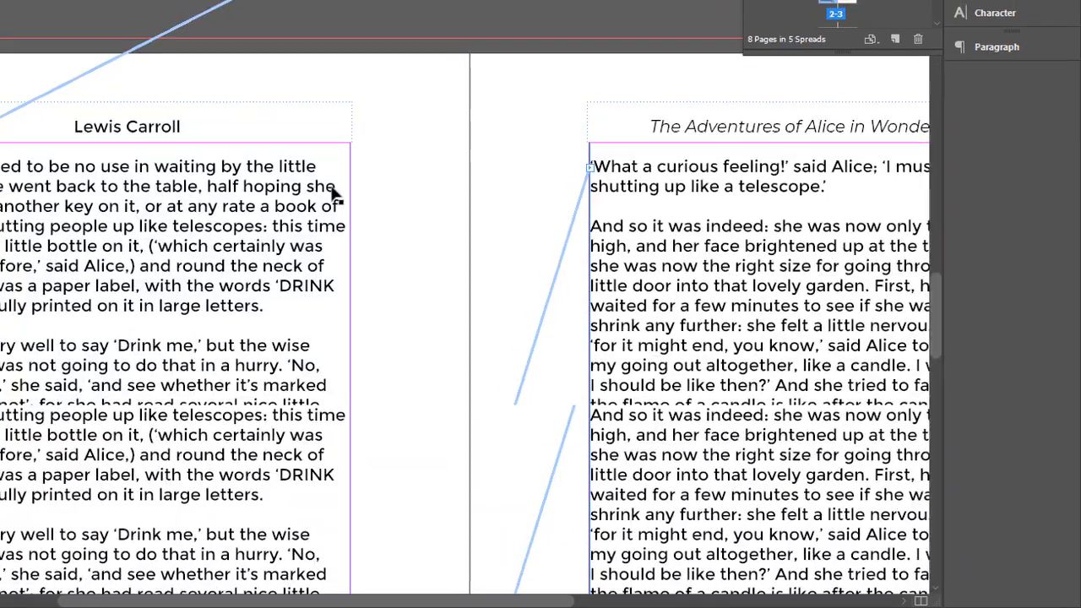
scroll(517, 295, down, 3)
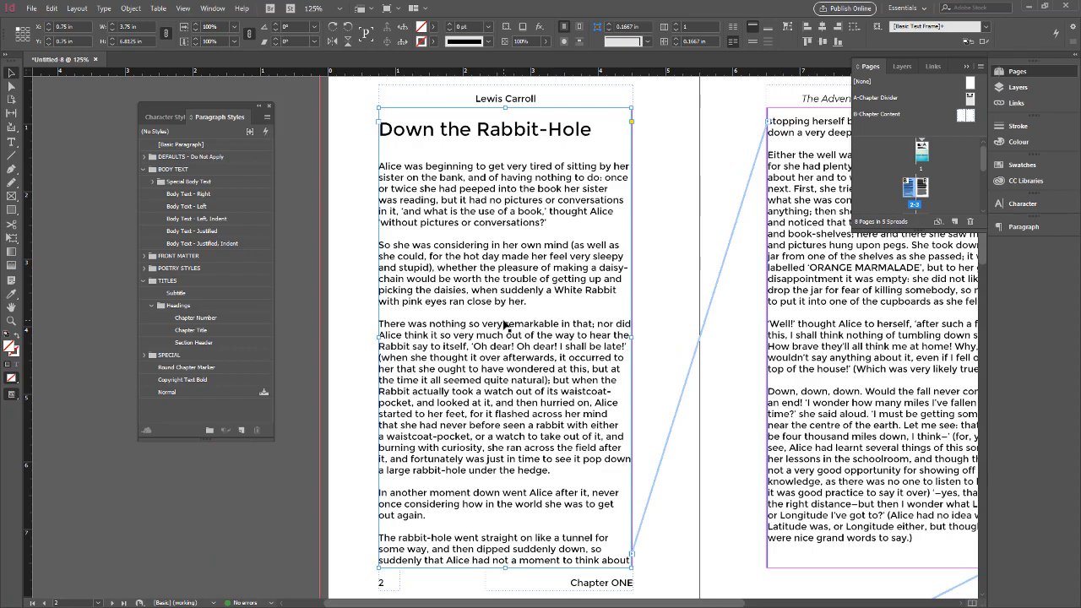
scroll(507, 329, down, 15)
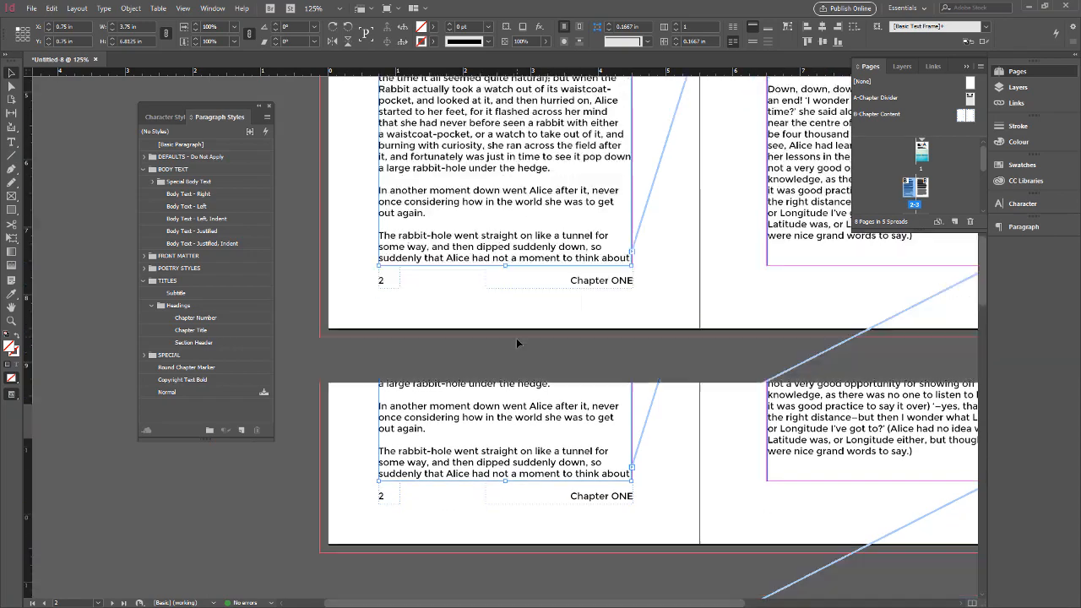
scroll(517, 347, down, 10)
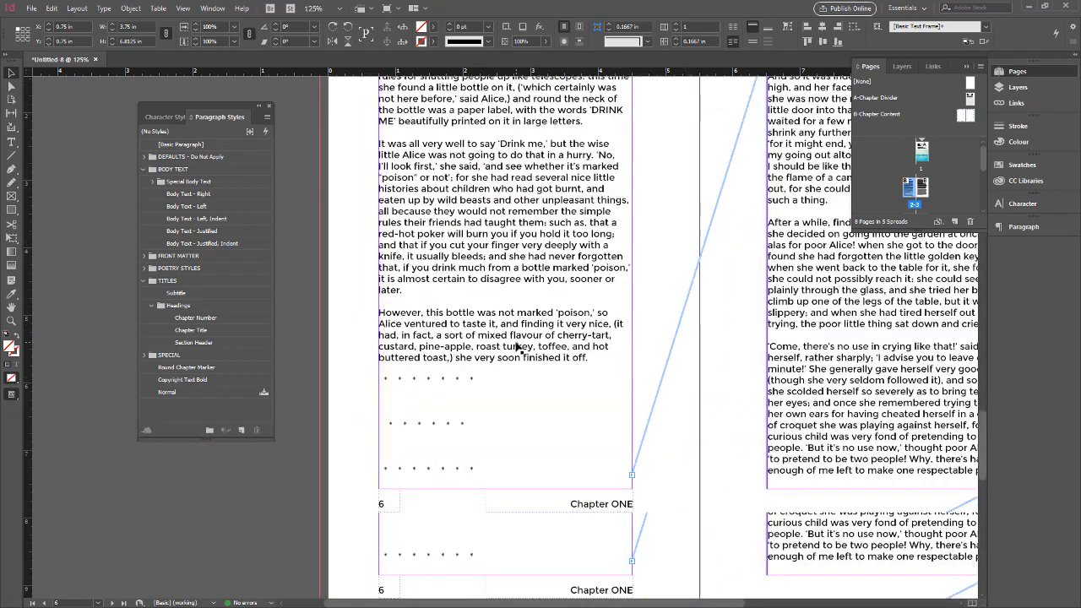
Delete the three rows of asterisks at the end of page 6 and the leftover space before "What a curious feeling!".
double_click(446, 293)
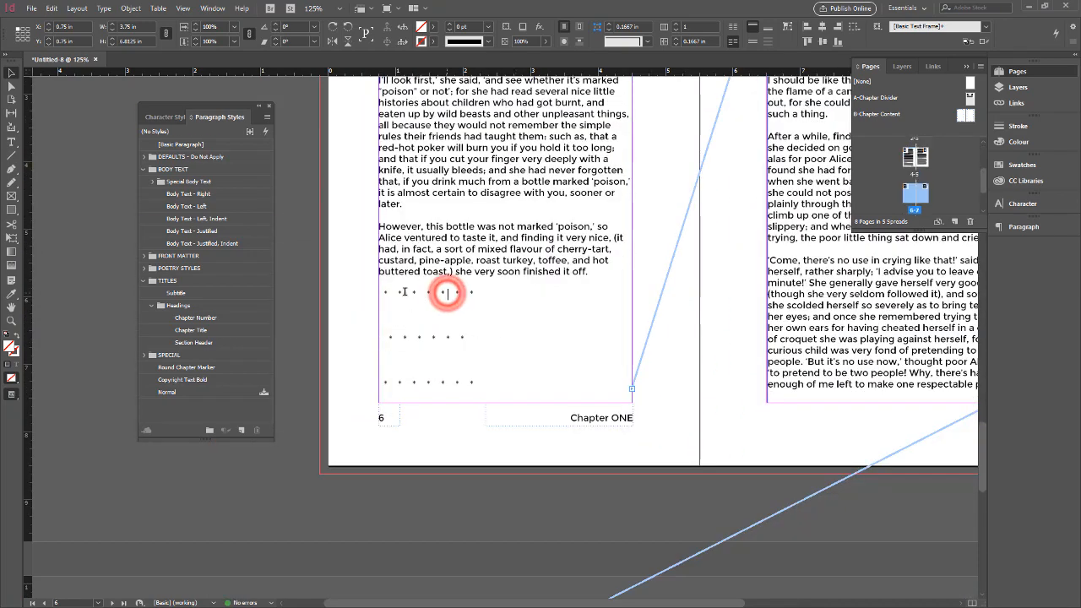
drag(386, 292, 515, 372)
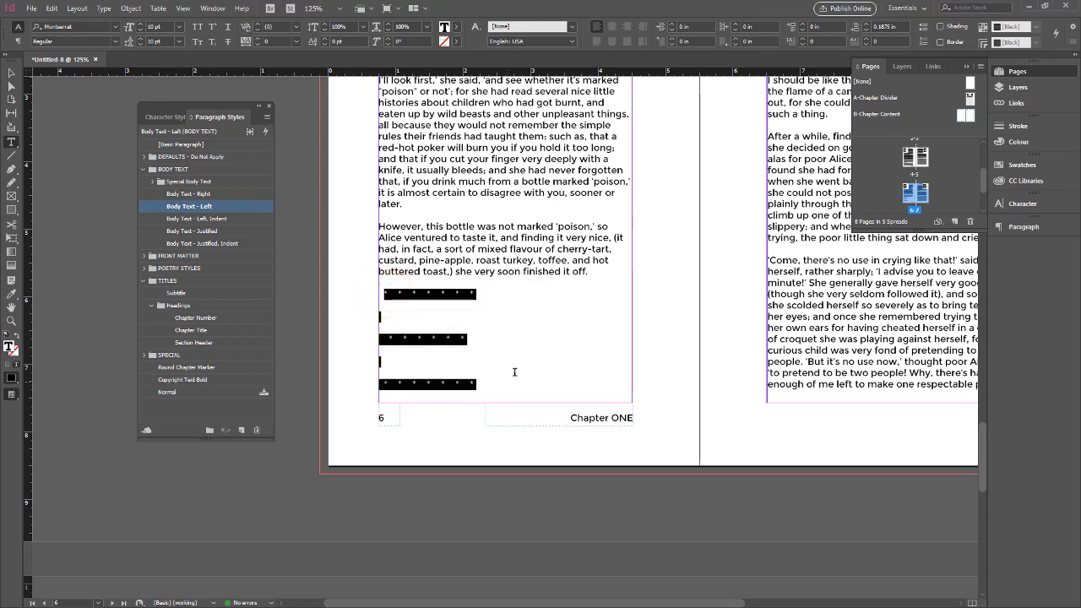
key(BackSpace)
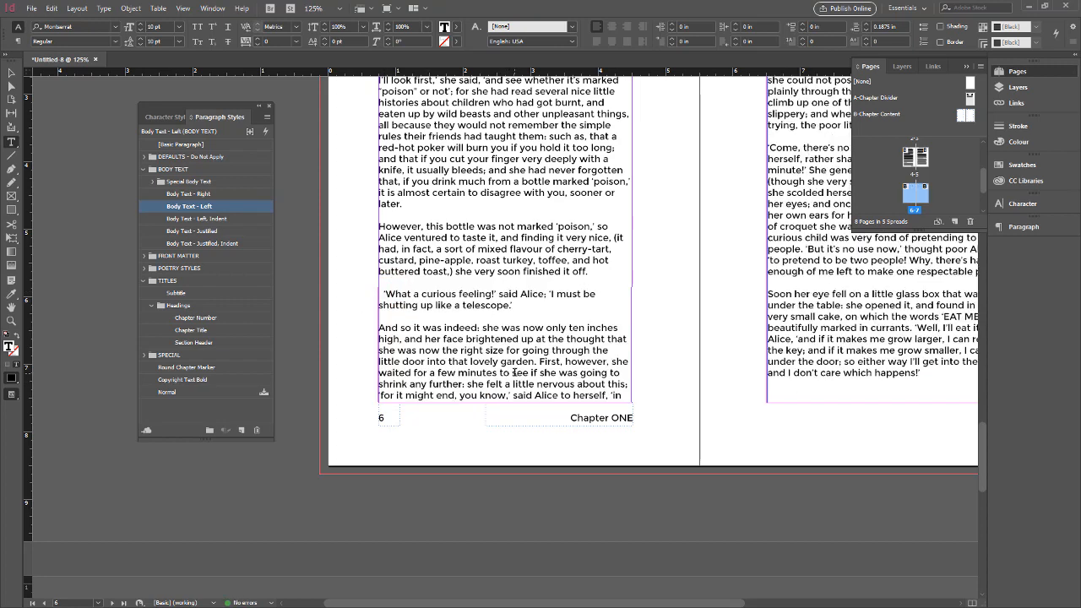
key(BackSpace)
key(BackSpace)
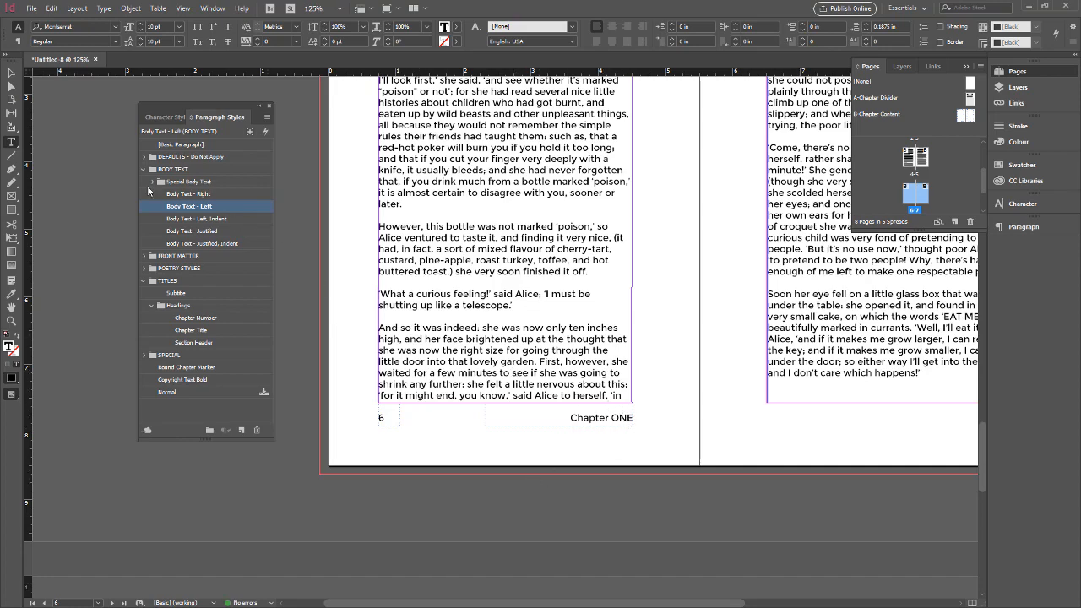
Select the text frame on page 6 and follow its threads to the last page of the chapter.
click(10, 74)
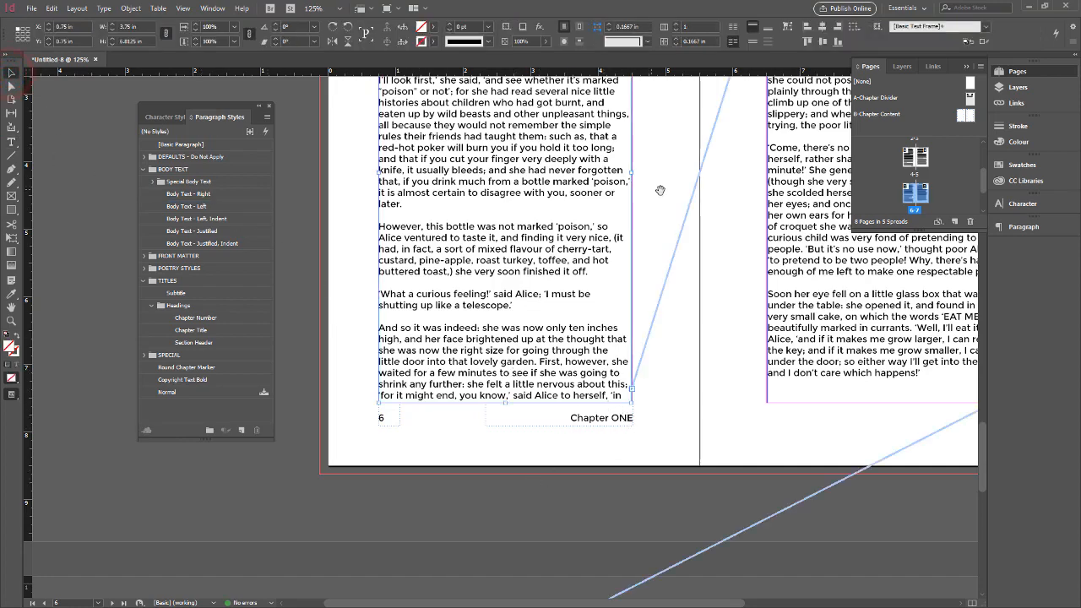
drag(667, 194, 483, 302)
drag(658, 259, 644, 212)
drag(559, 359, 592, 290)
drag(549, 380, 578, 217)
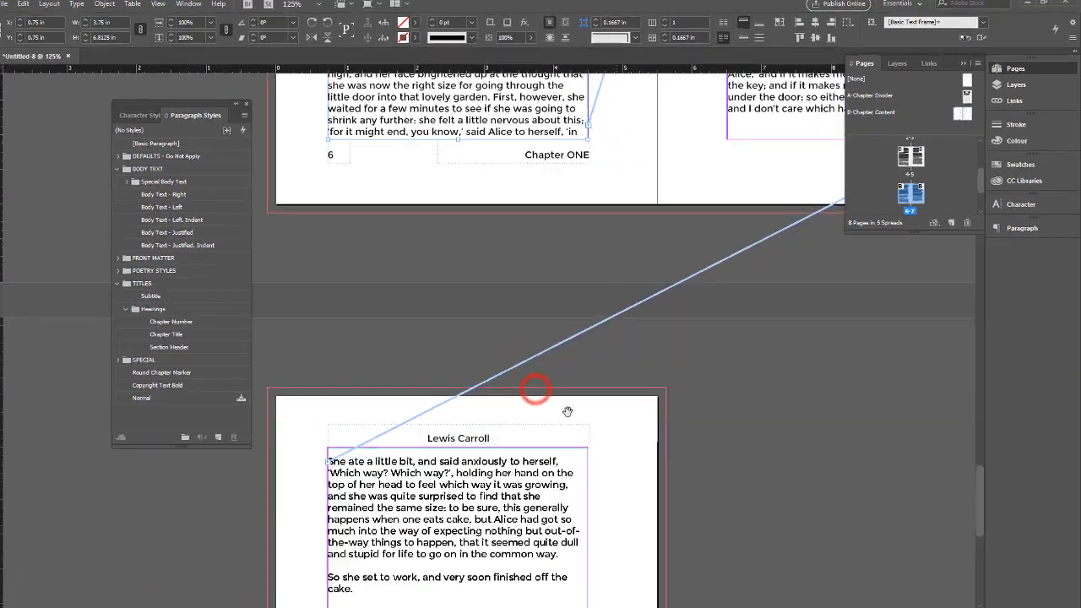
drag(583, 404, 621, 325)
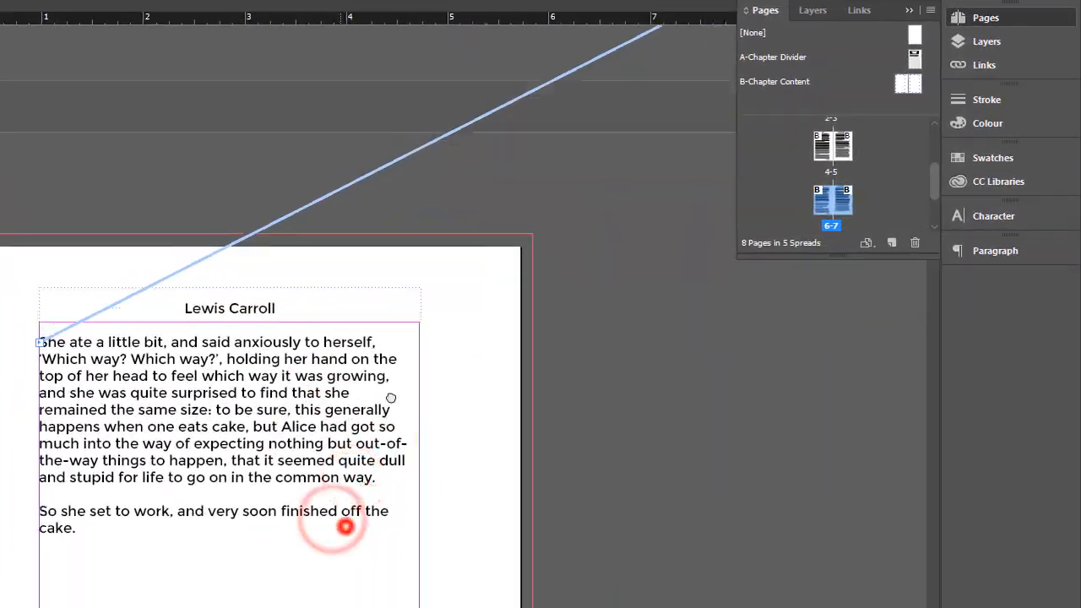
drag(346, 526, 383, 399)
drag(372, 481, 378, 382)
Review the chapter layout at a smaller scale, back to the opening page with the pool picture.
key(ctrl+minus)
key(ctrl+minus)
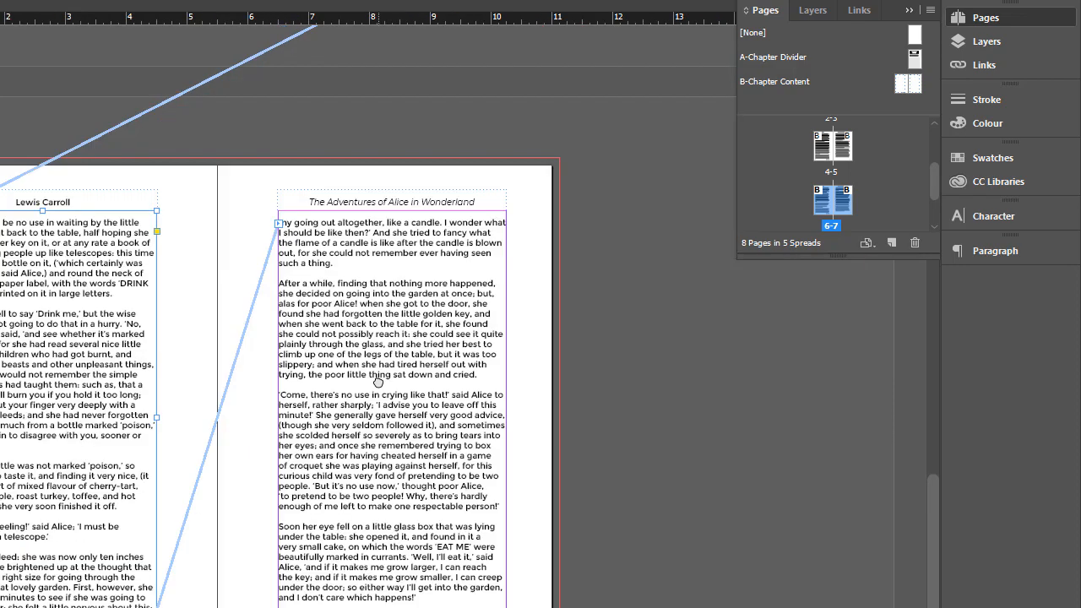
scroll(335, 399, up, 15)
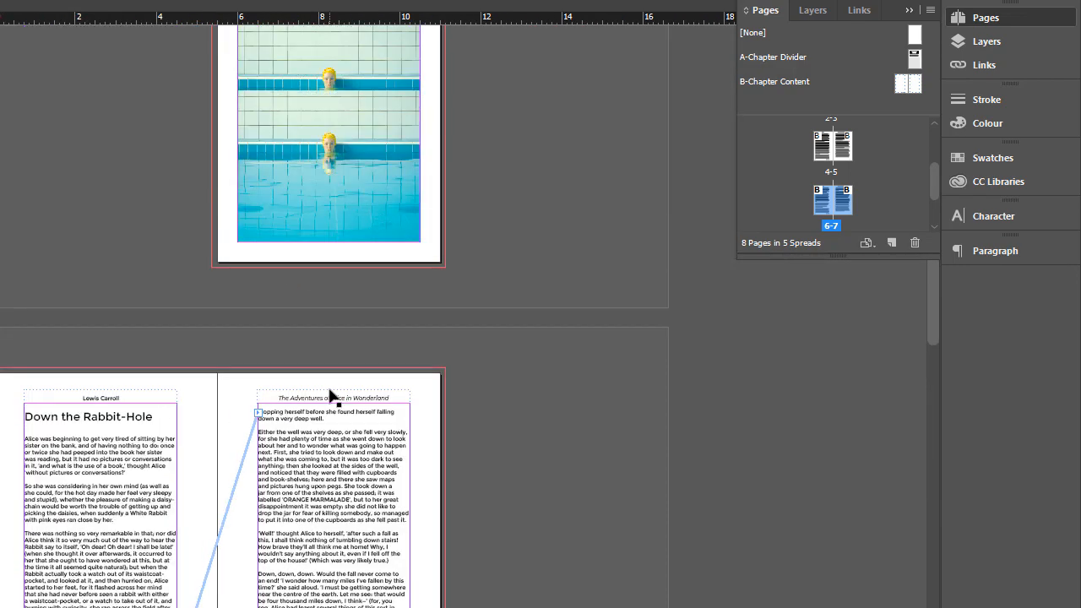
scroll(336, 398, down, 6)
scroll(336, 398, up, 6)
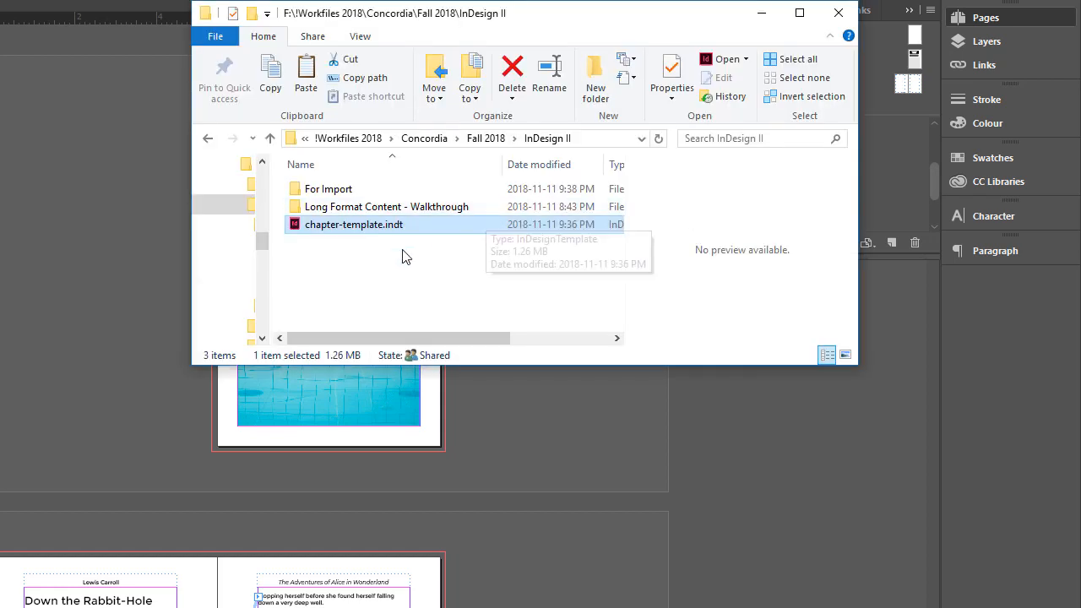
Switch to File Explorer and open a new document from chapter-template.indt in the InDesign II folder.
click(330, 249)
click(297, 227)
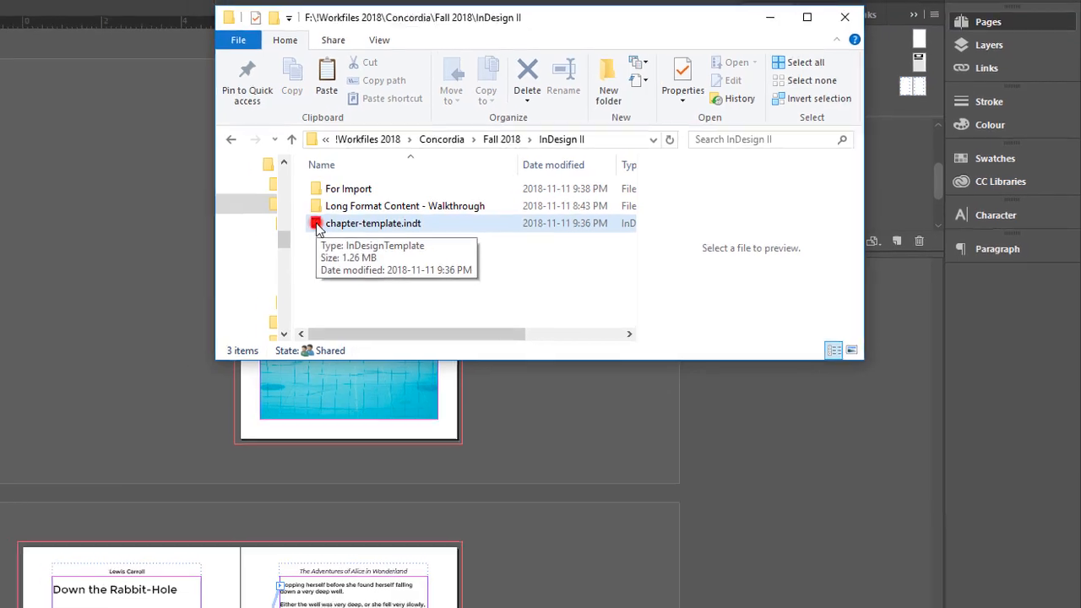
double_click(316, 225)
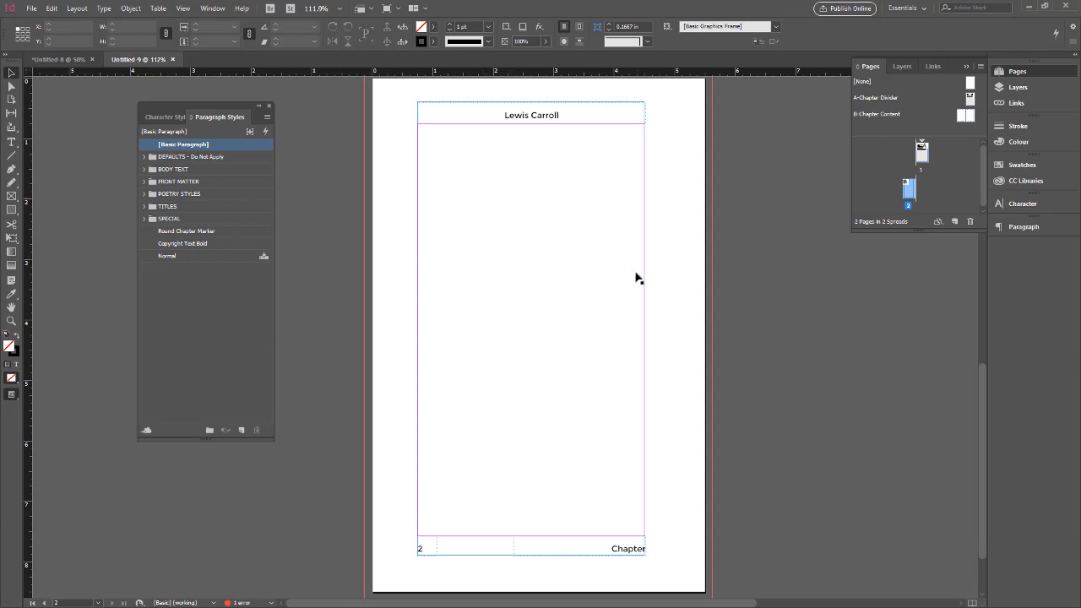
Go to page 1 and set its section marker to "Two" in Numbering & Section Options.
double_click(926, 157)
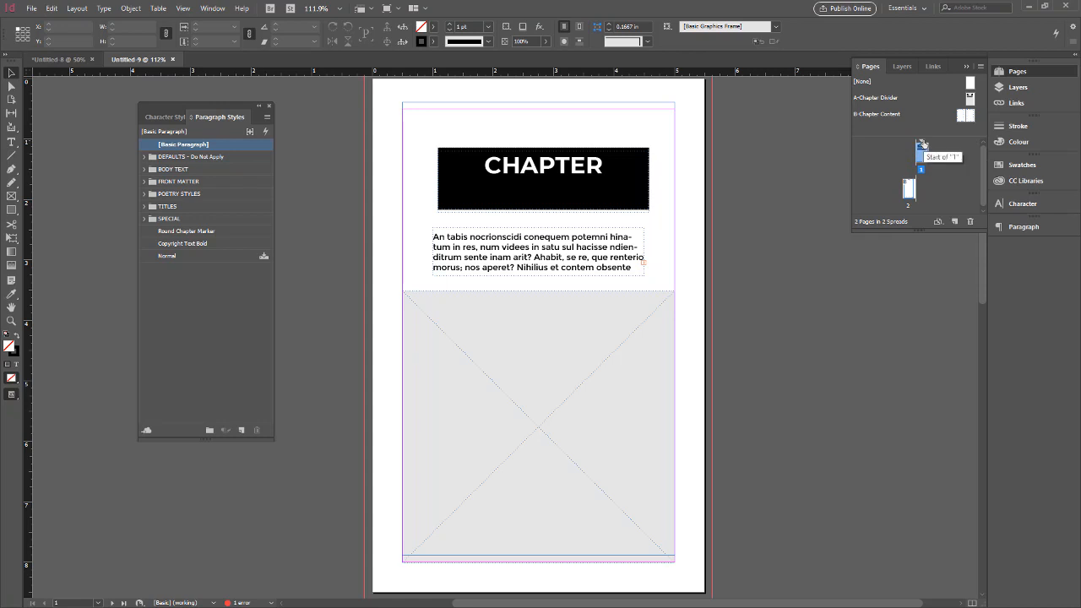
click(980, 66)
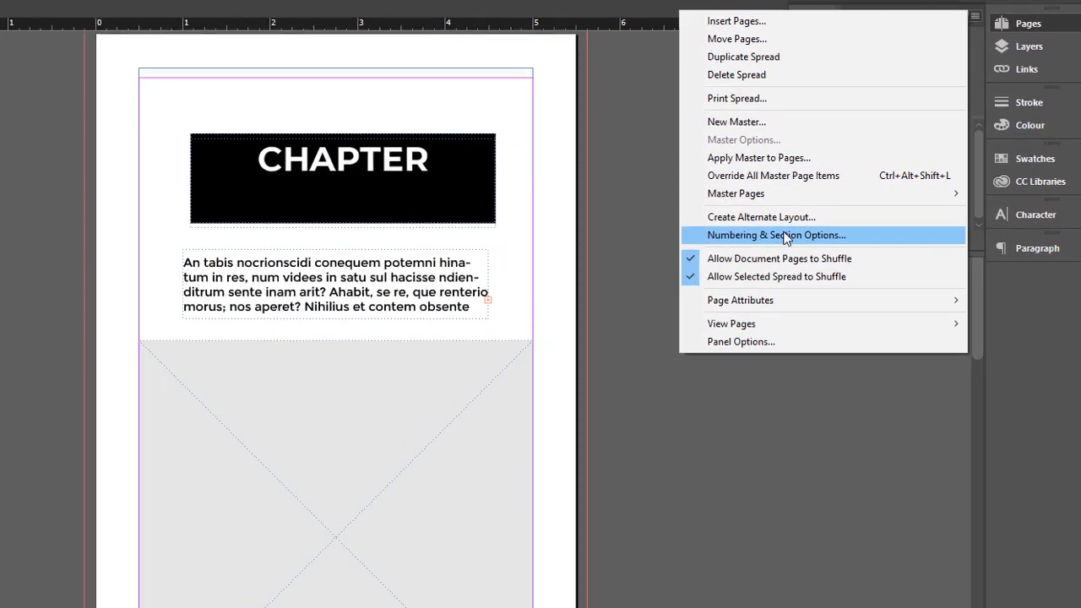
click(850, 217)
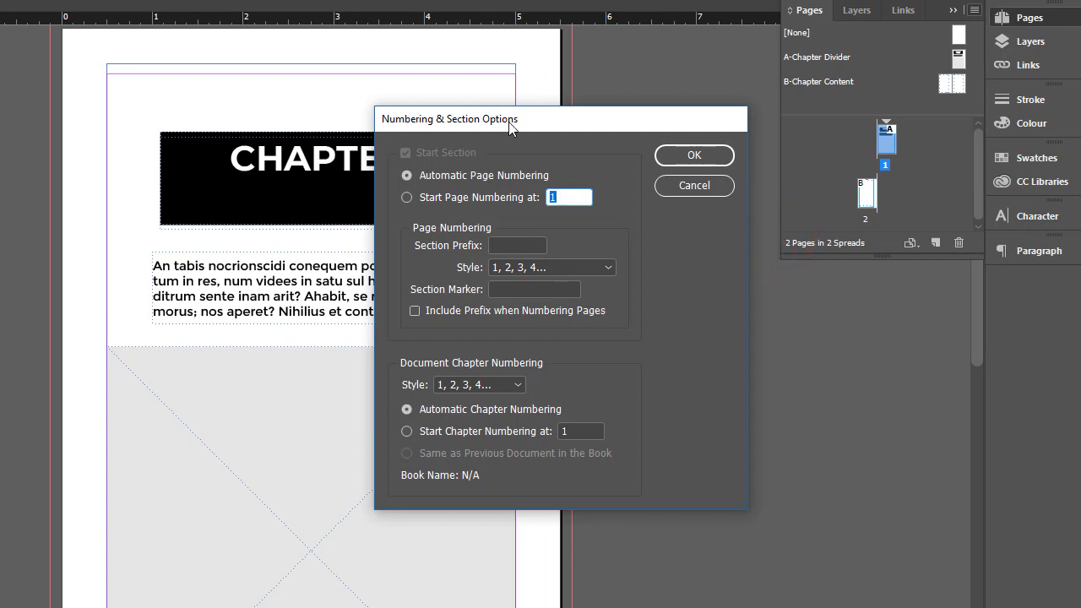
drag(510, 125, 551, 111)
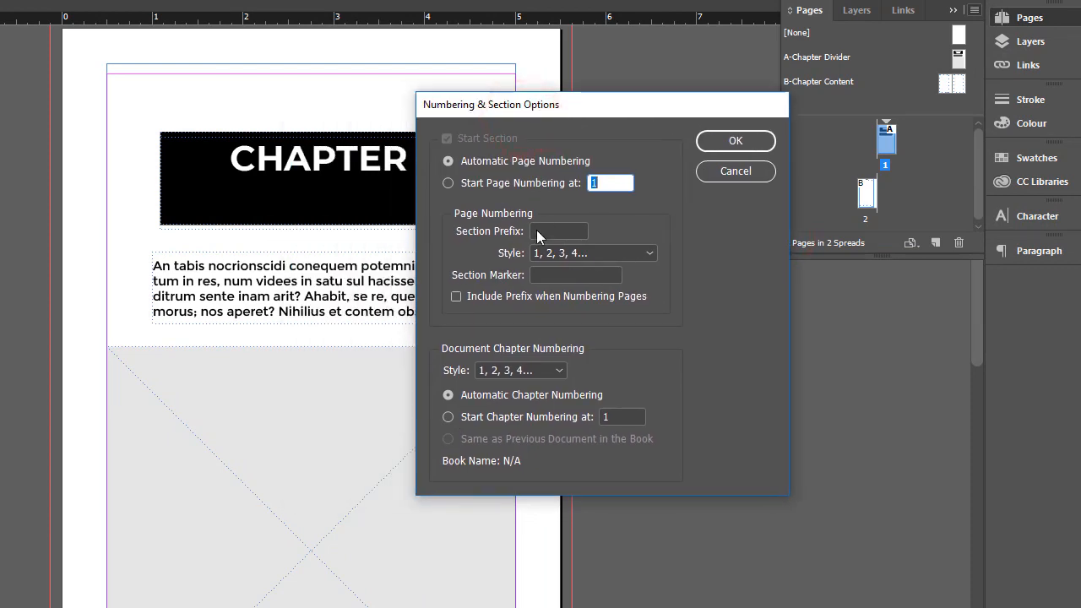
click(556, 275)
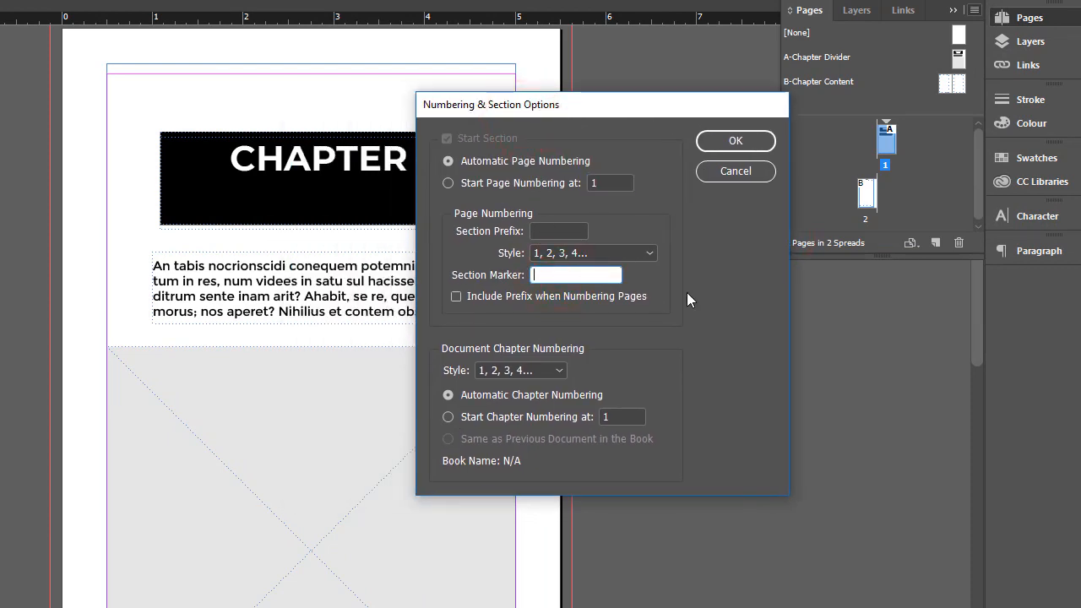
text(Two)
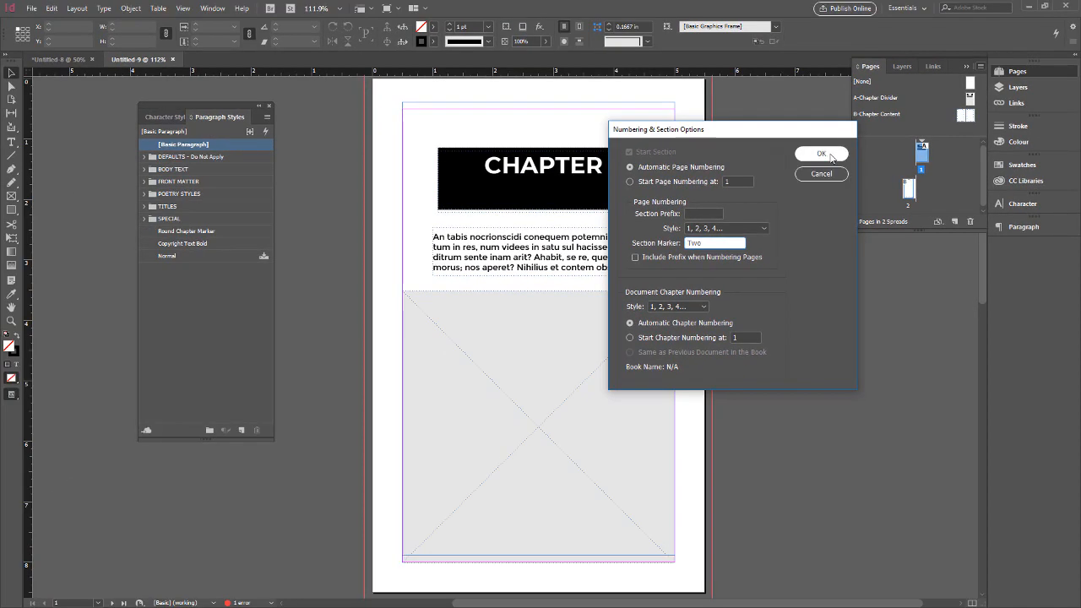
click(752, 141)
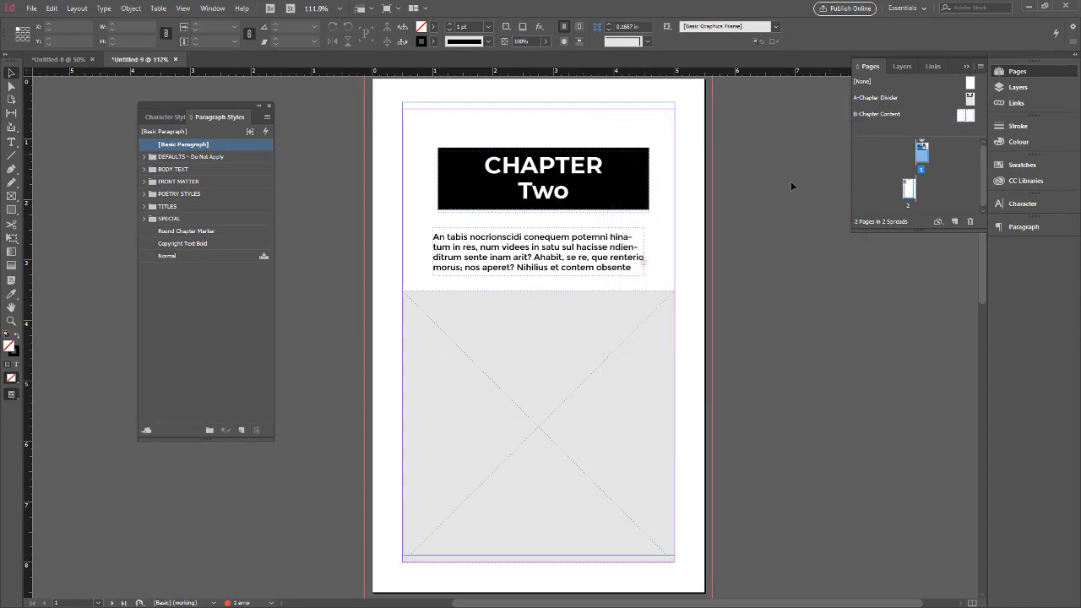
Try to select the placeholder intro text frame below the chapter title on page 1.
scroll(598, 312, down, 3)
scroll(597, 313, up, 3)
scroll(600, 314, down, 1)
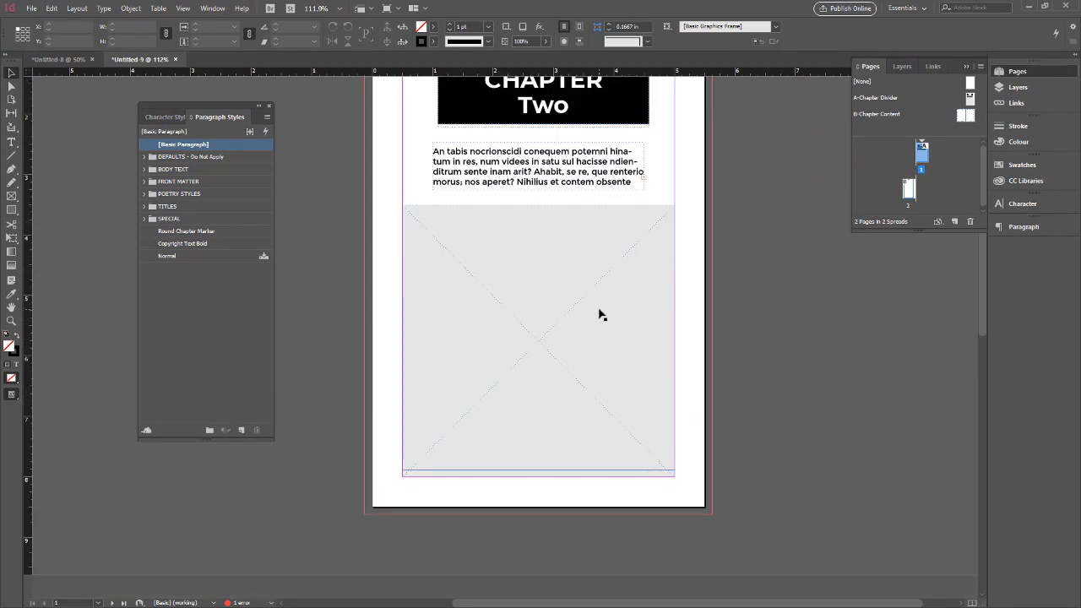
click(464, 152)
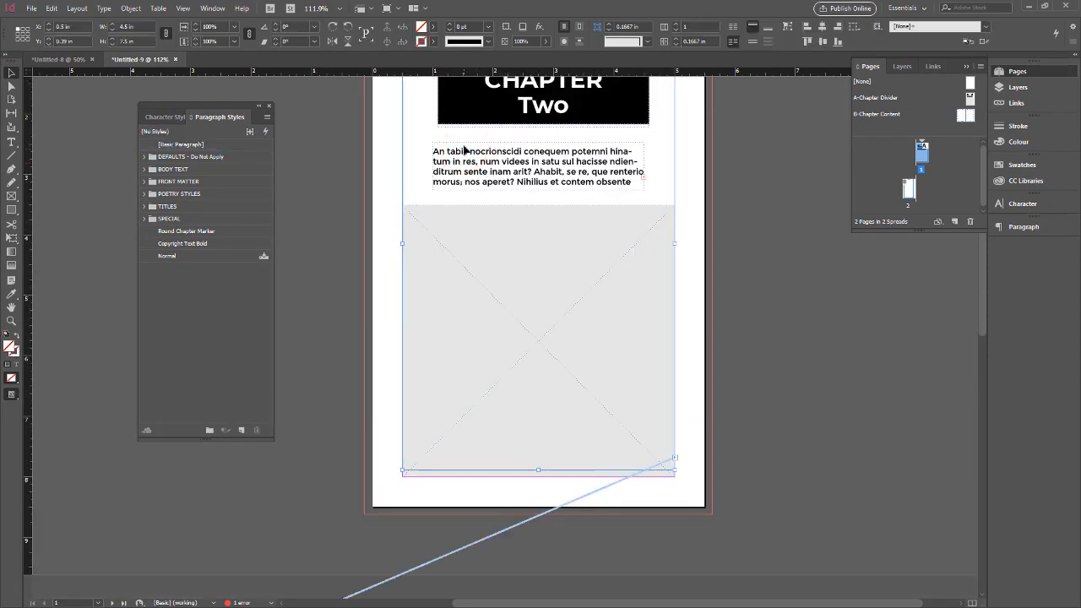
click(464, 145)
click(471, 145)
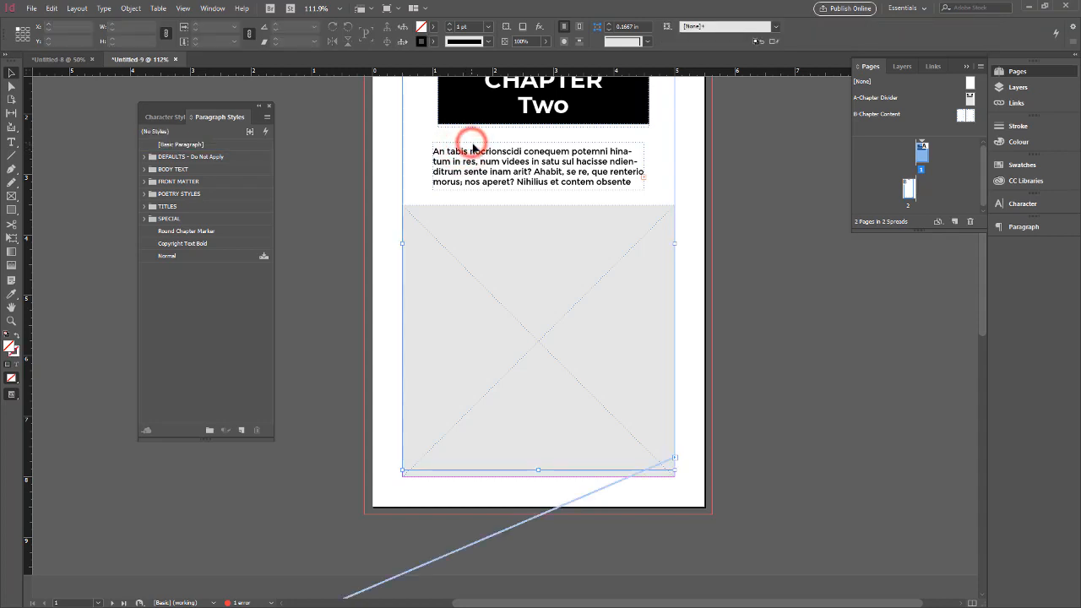
click(568, 188)
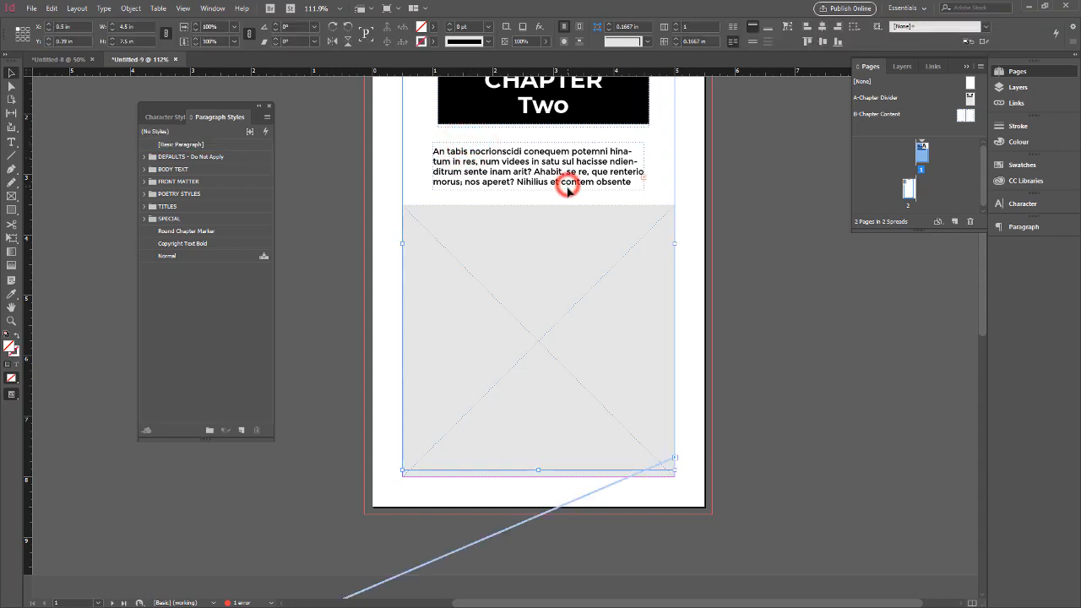
click(572, 193)
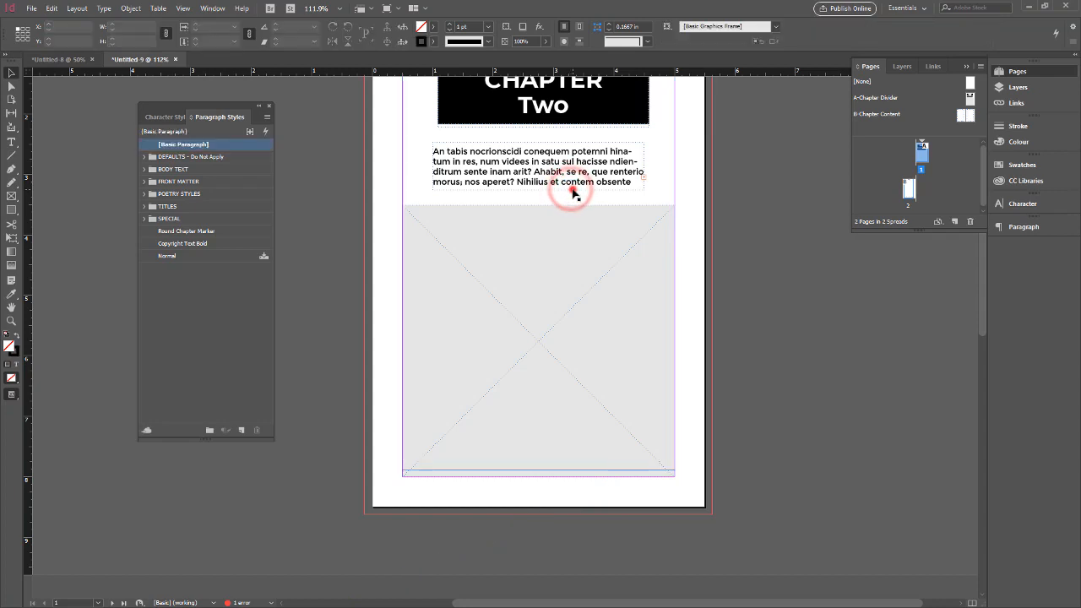
ctrl+shift+click(572, 191)
ctrl+shift+click(571, 188)
ctrl+shift+click(572, 184)
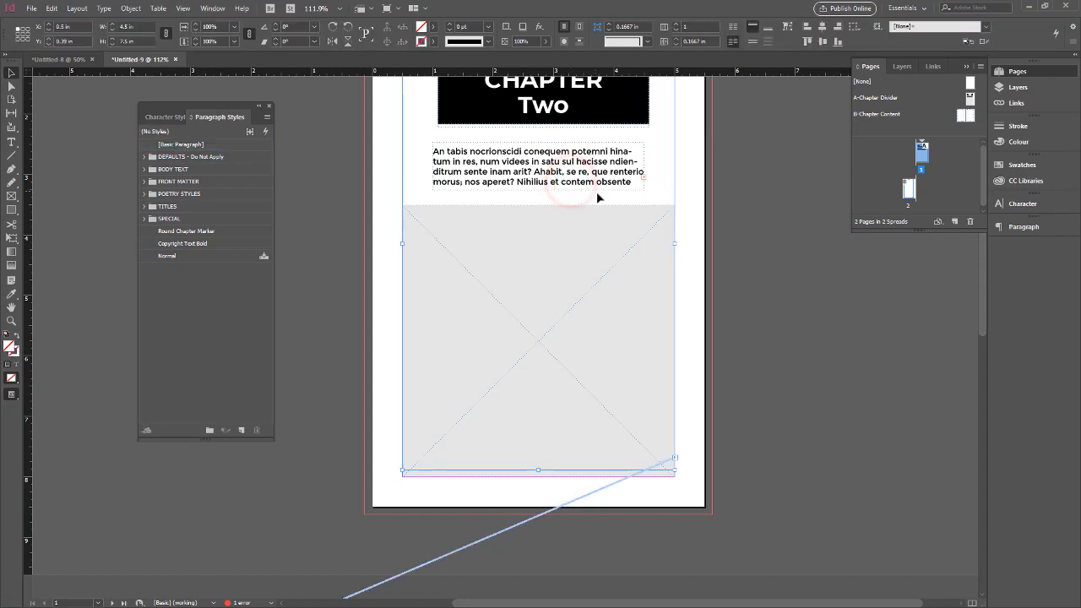
Remove the empty main text frame lying over the chapter title and intro text on page 1.
scroll(596, 192, up, 2)
scroll(598, 197, down, 1)
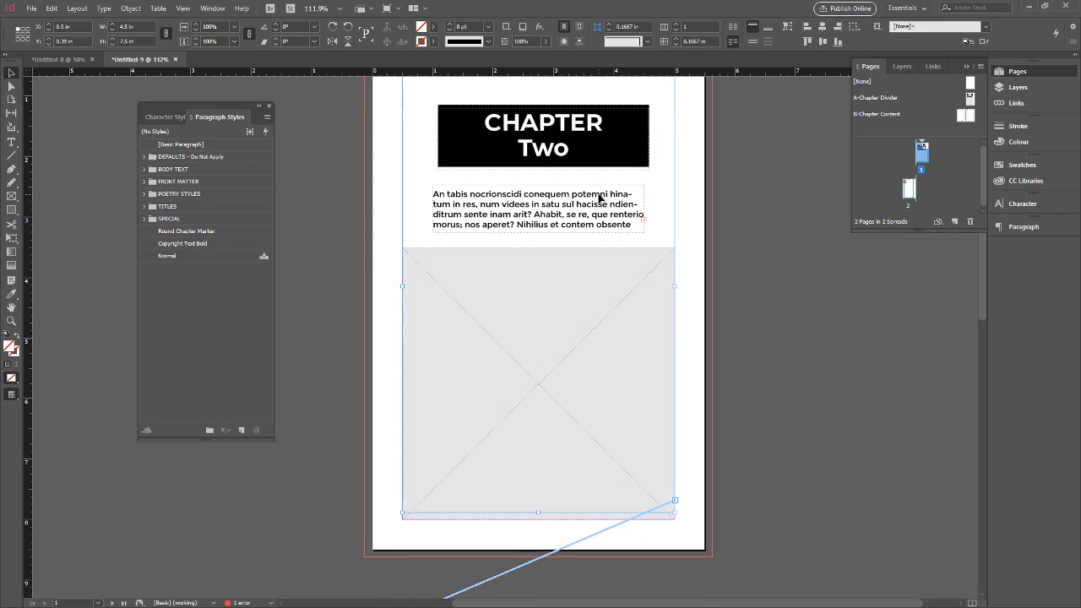
key(ctrl+z)
key(ctrl+z)
click(590, 195)
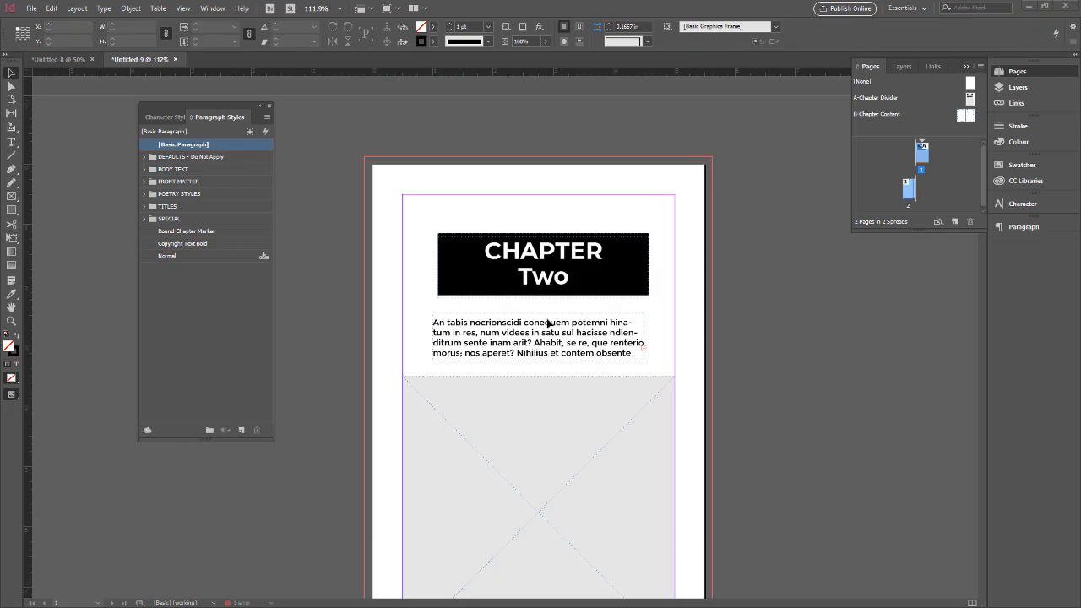
Check that the intro text frame and the picture frame on page 1 can be selected.
click(467, 317)
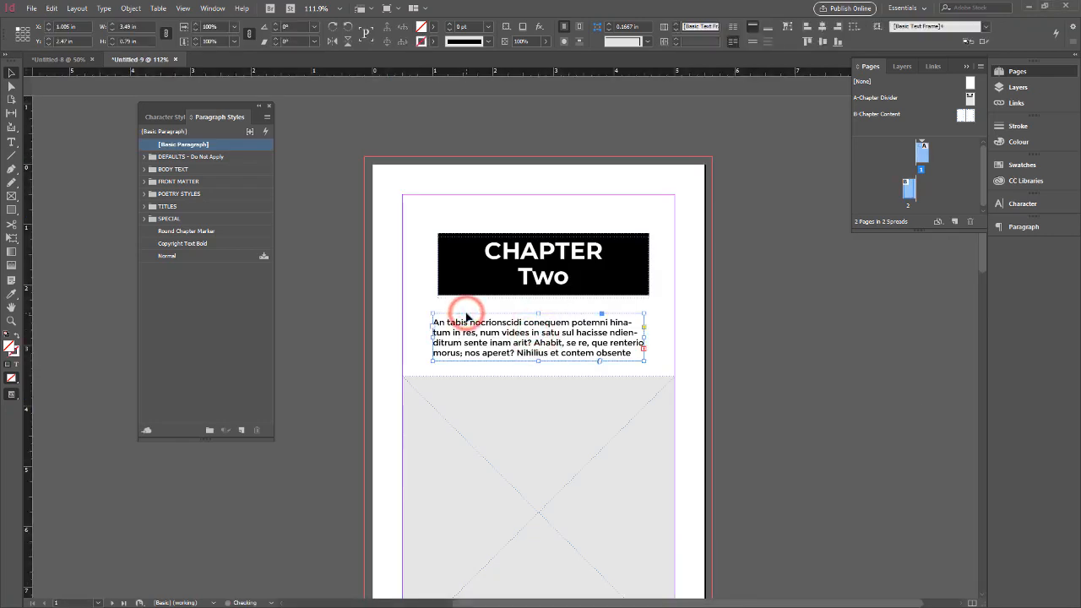
scroll(533, 342, down, 2)
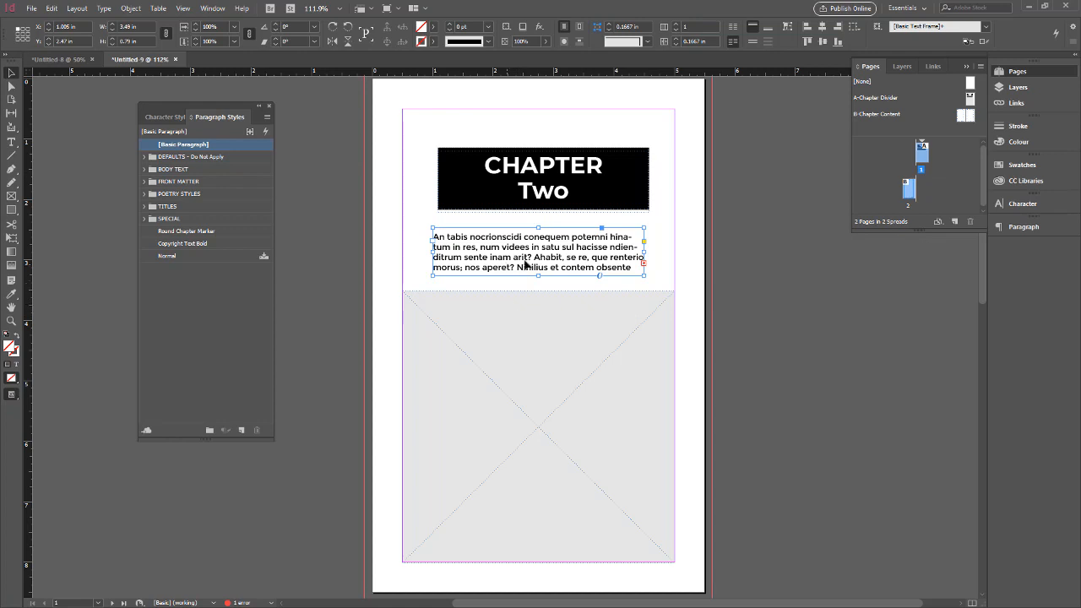
click(476, 326)
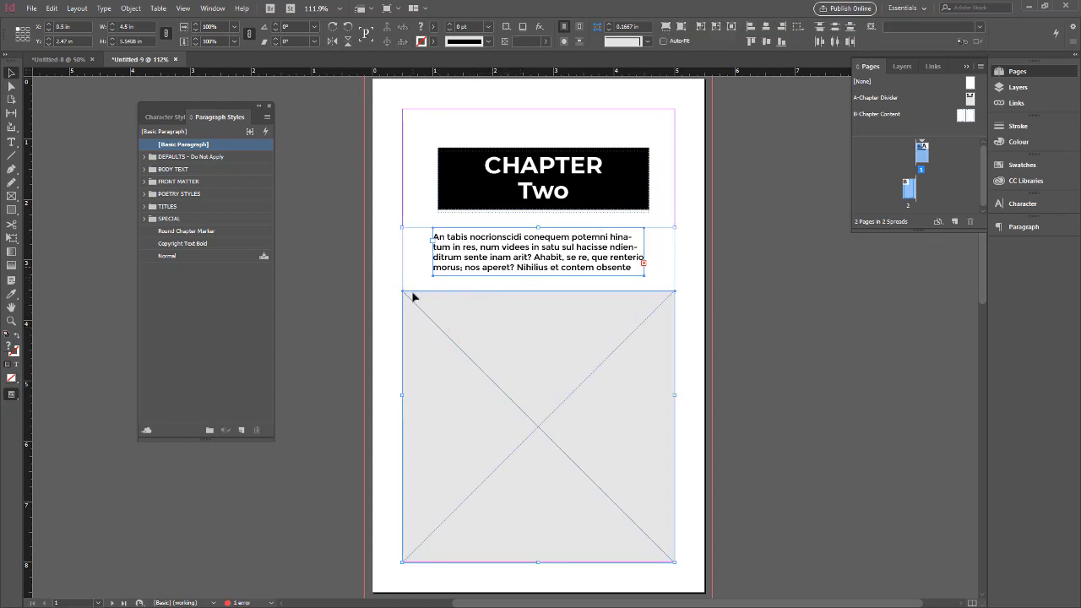
click(459, 325)
click(418, 261)
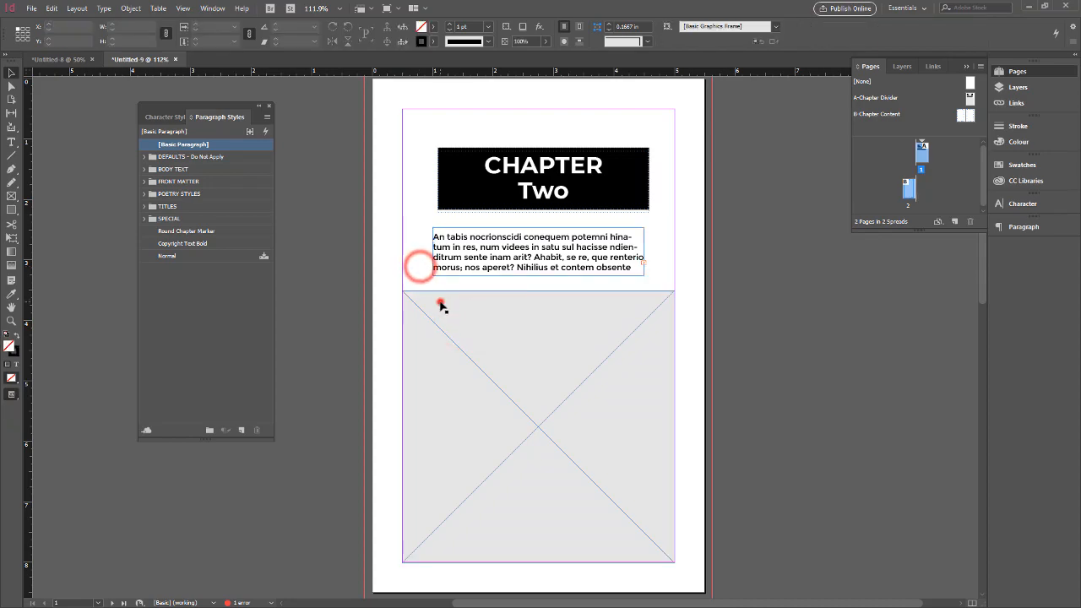
Place cust_bg_13360_1523274220003.jpg from InDesign I's Fitness_Group_Assets folder into the picture frame below the intro text on page 1.
click(440, 301)
click(30, 9)
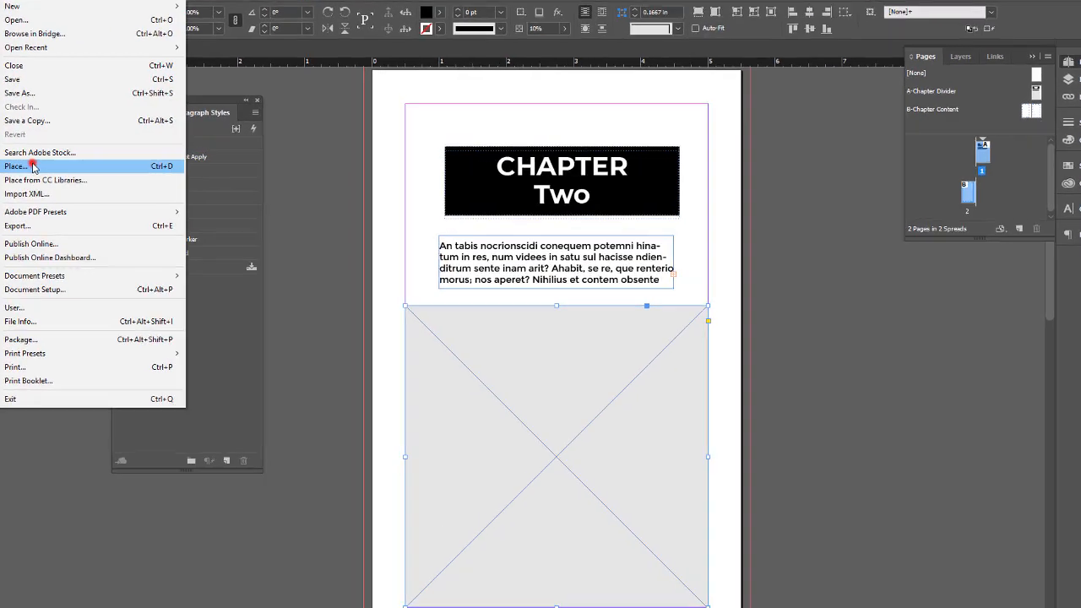
click(59, 166)
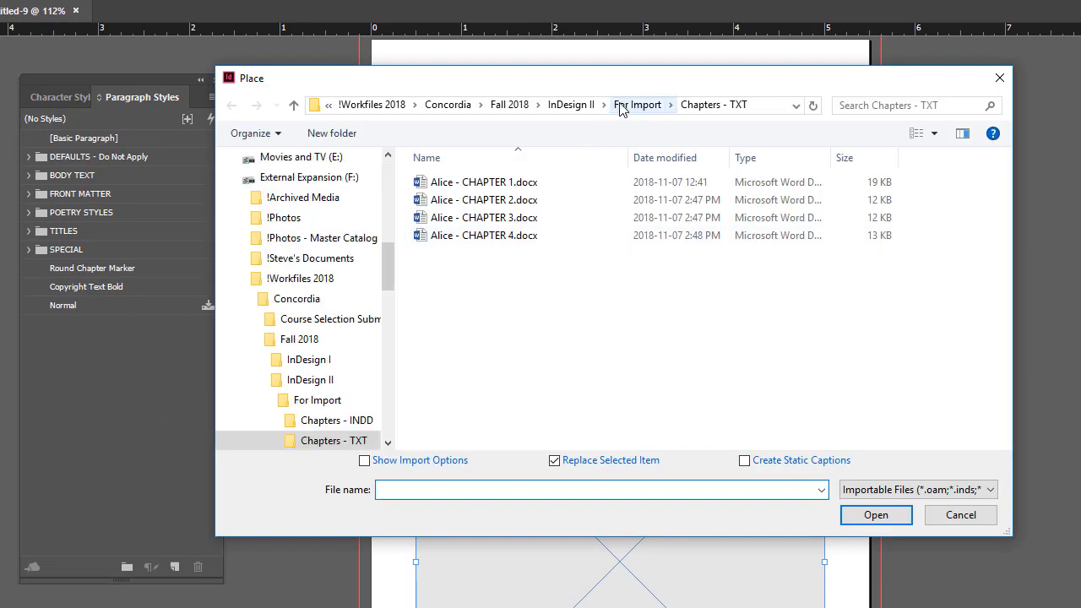
click(572, 106)
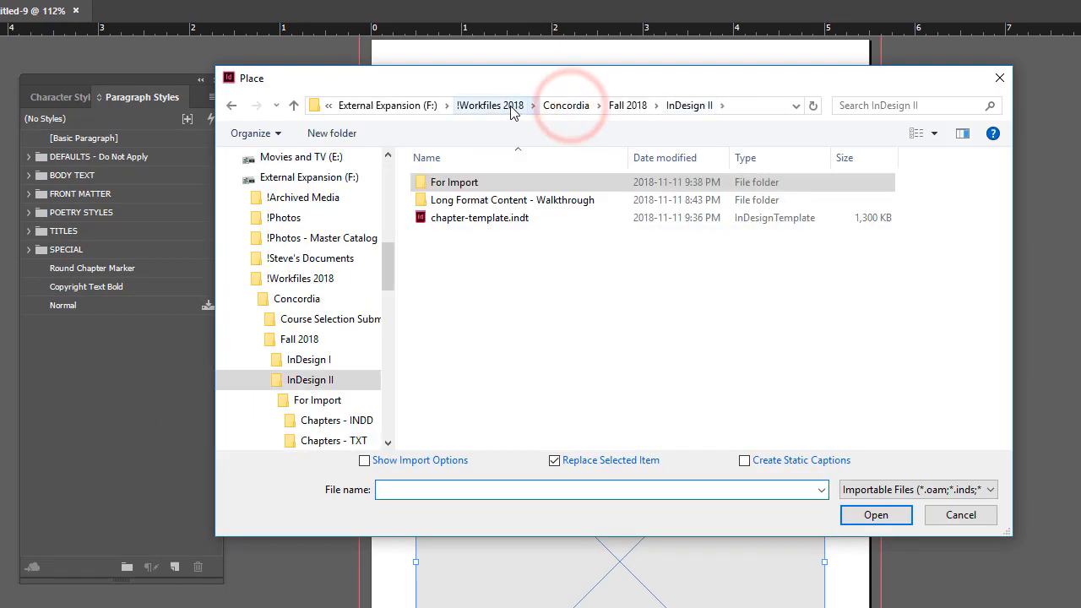
click(511, 108)
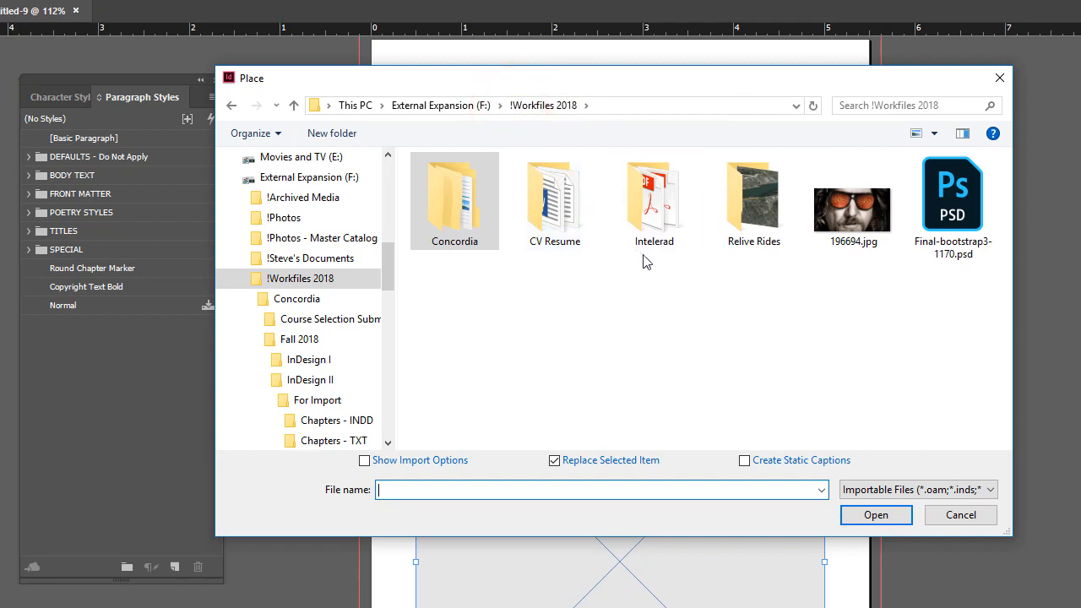
double_click(471, 211)
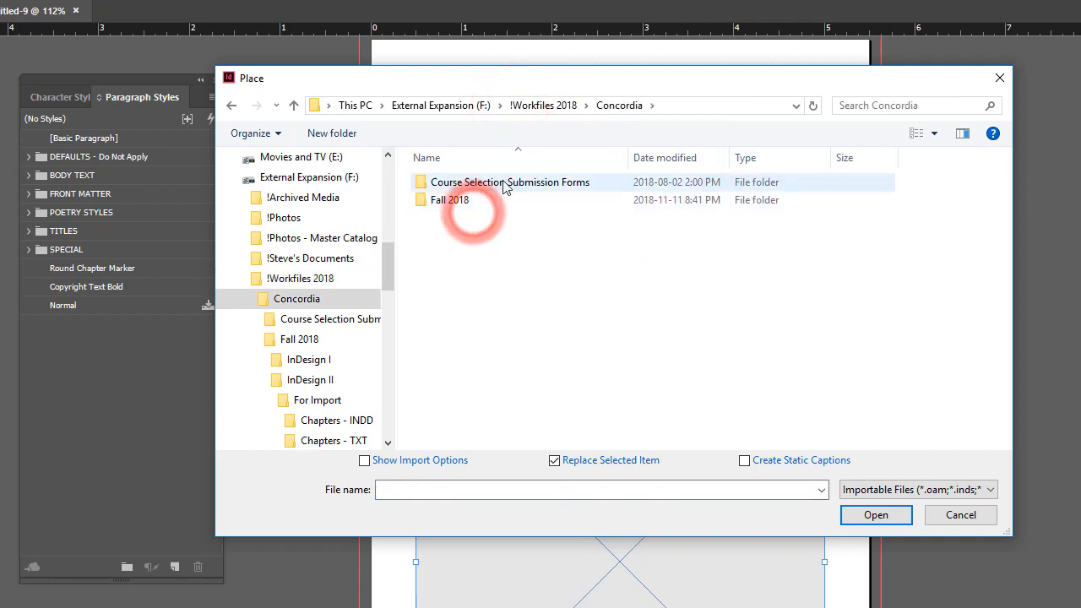
double_click(456, 203)
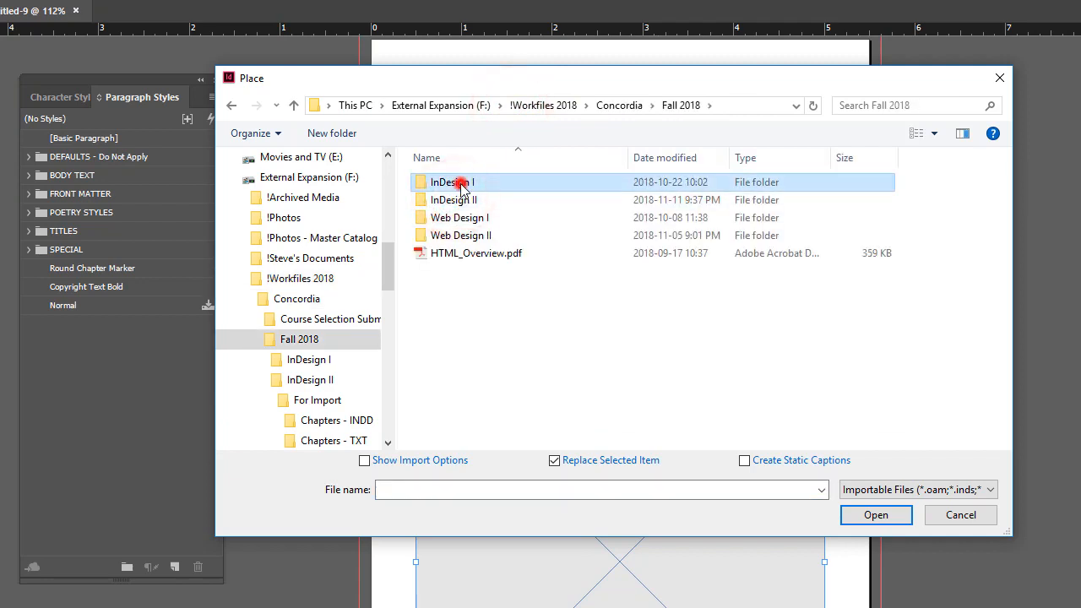
double_click(456, 181)
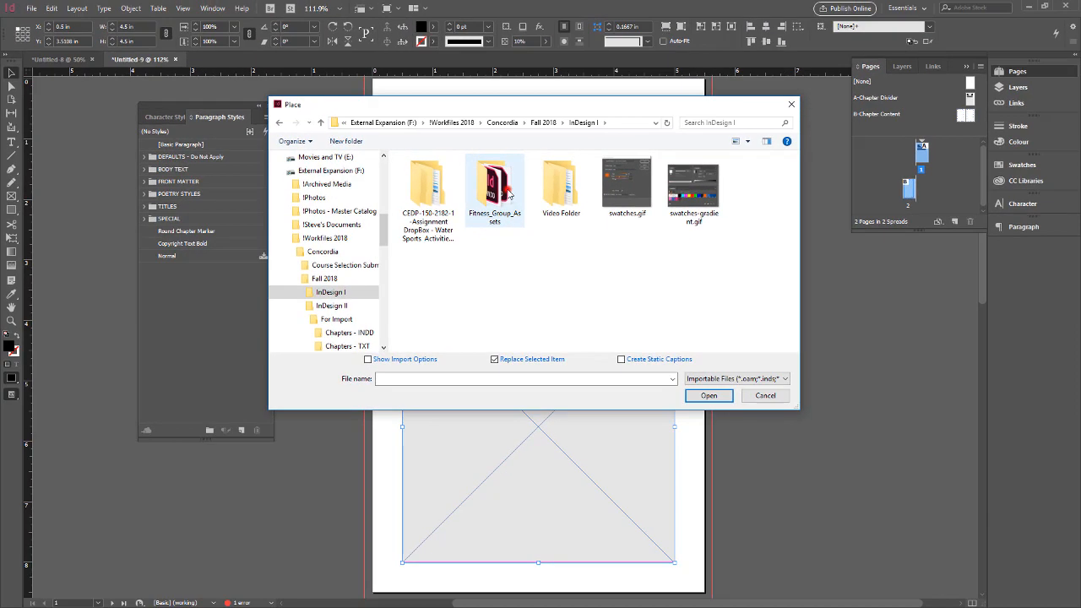
double_click(553, 203)
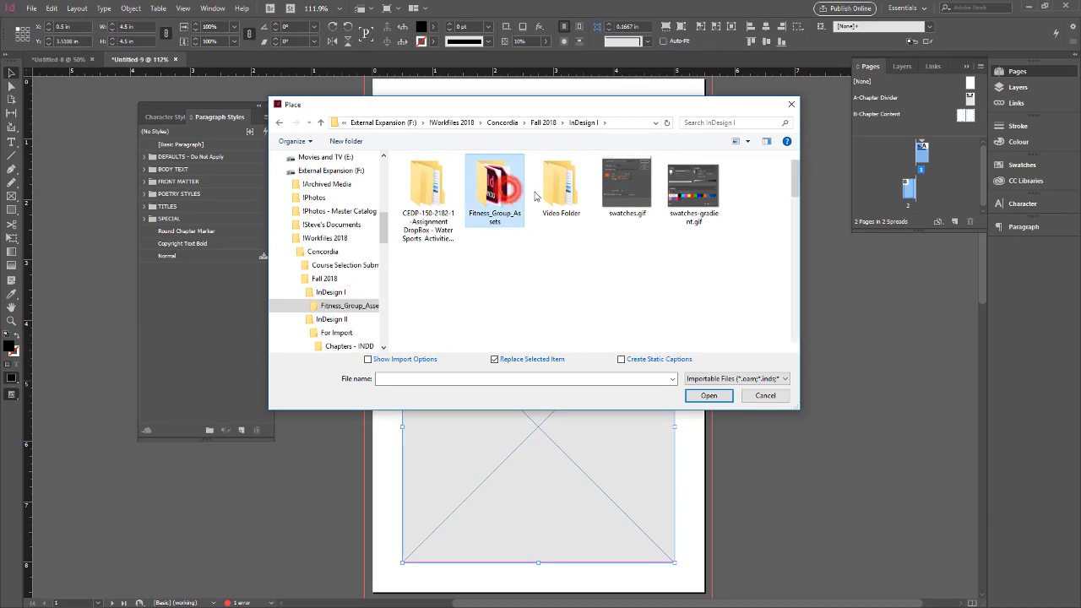
click(672, 250)
click(717, 395)
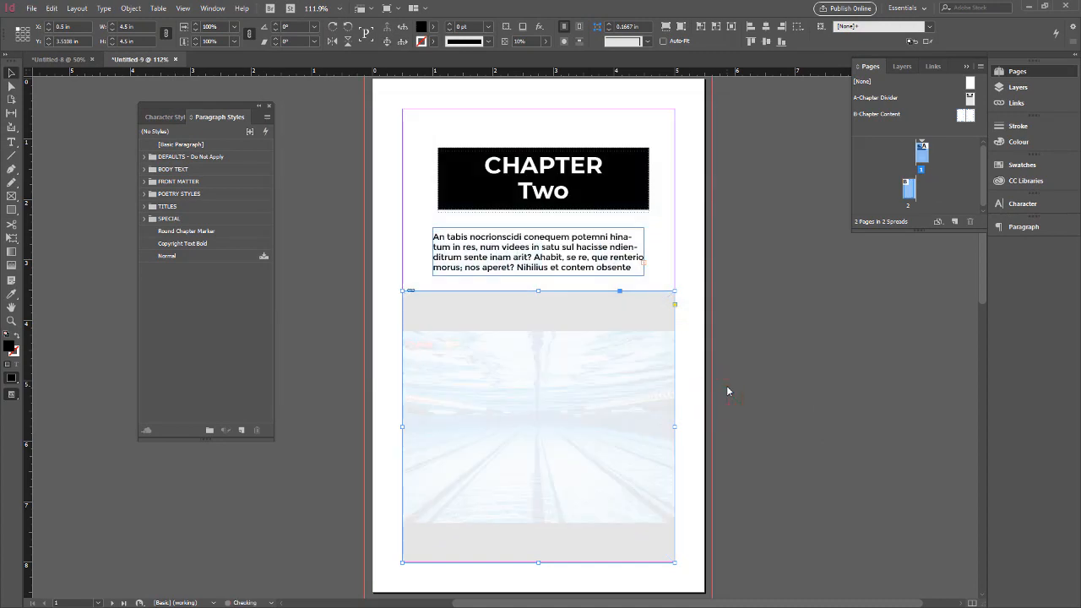
Set the pool picture frame's opacity to 100% and fit the image to fill the frame proportionally.
click(536, 312)
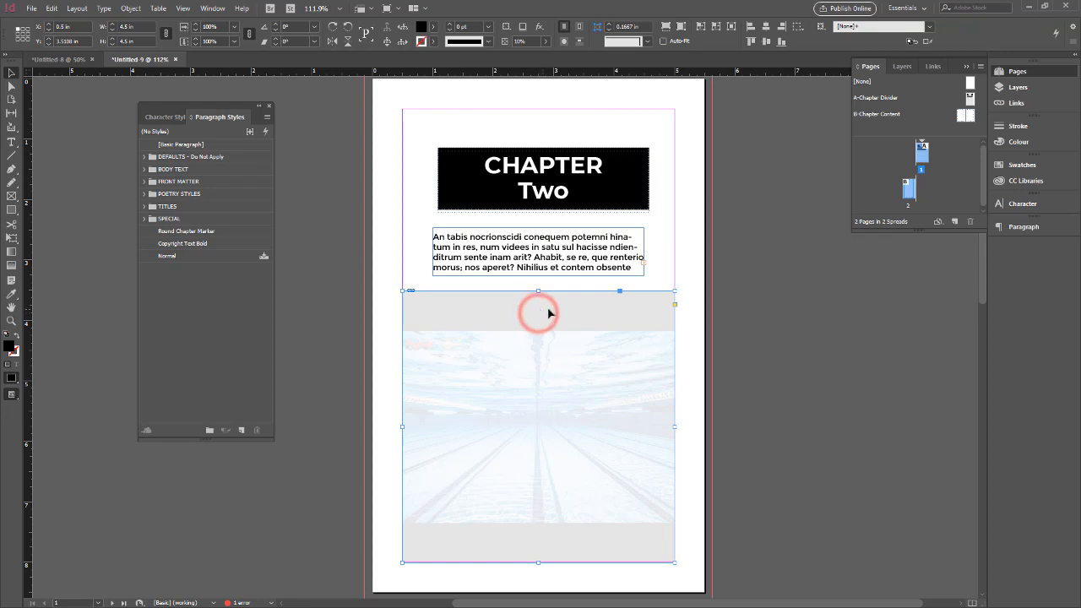
double_click(527, 40)
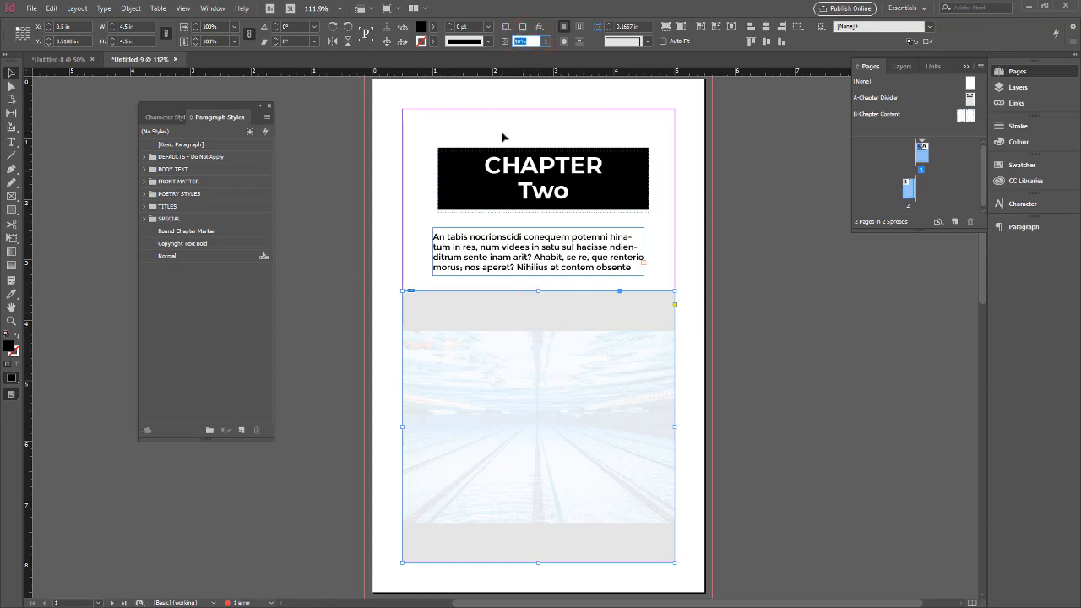
text(100)
key(Return)
click(666, 27)
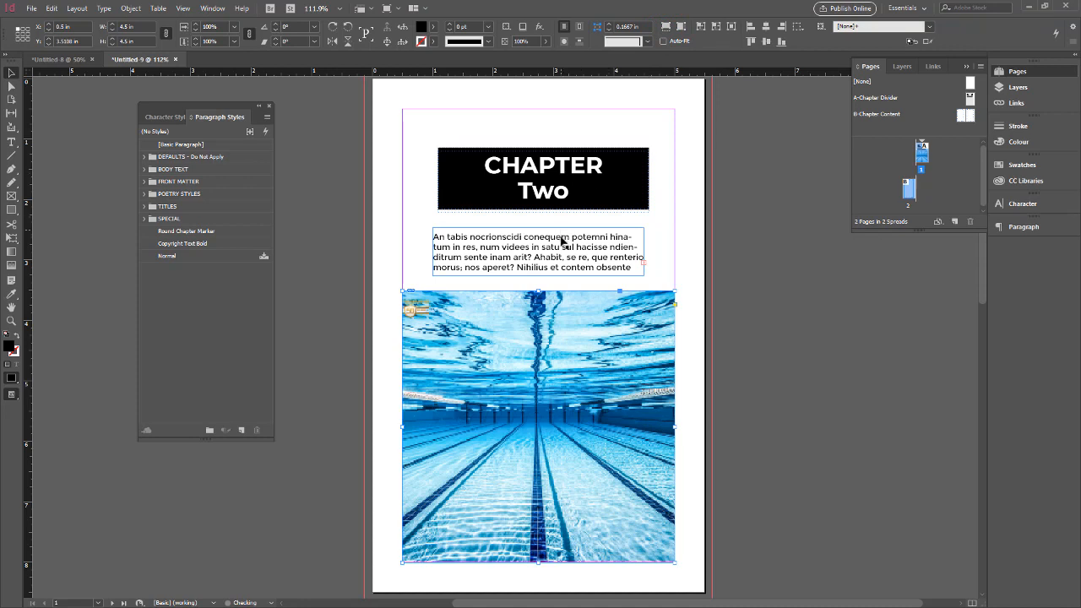
Clear the intro text below the chapter title and fill its frame with new placeholder text.
double_click(522, 249)
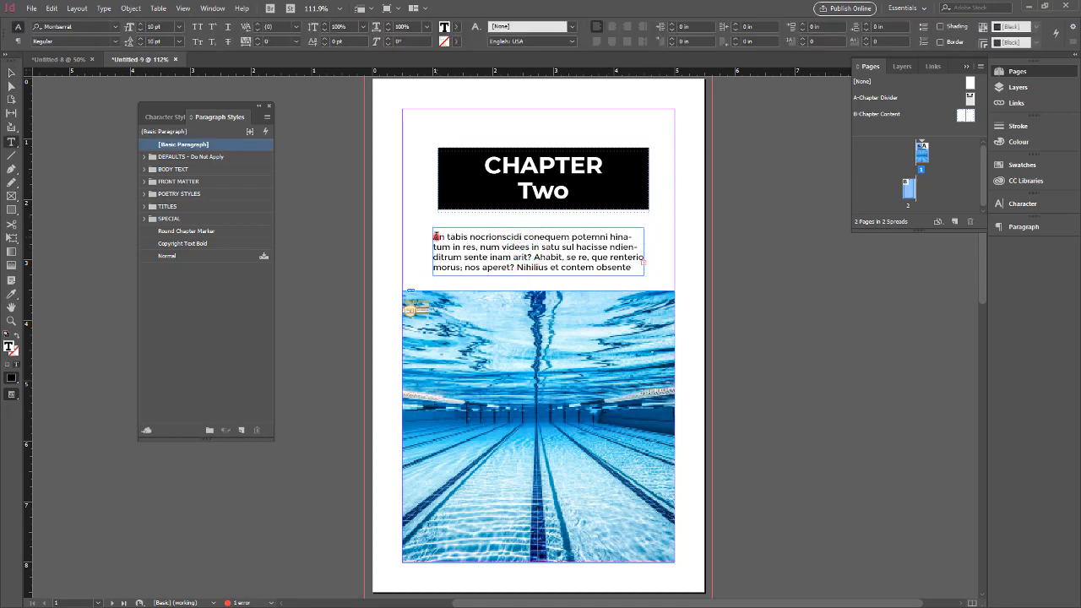
drag(434, 237, 638, 269)
text(Appti pe)
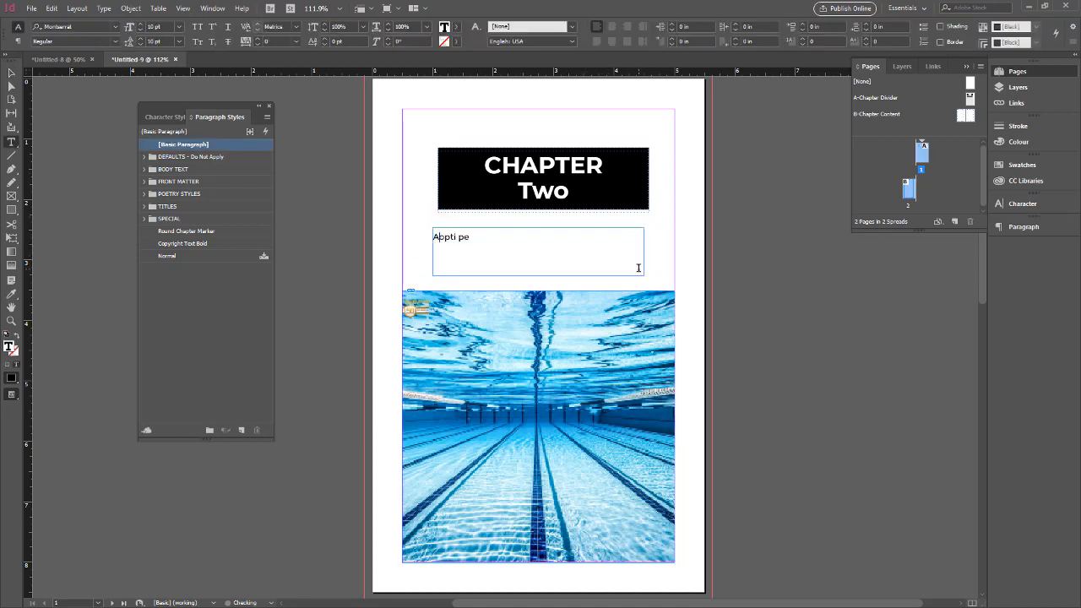
key(ctrl+a)
key(BackSpace)
click(103, 8)
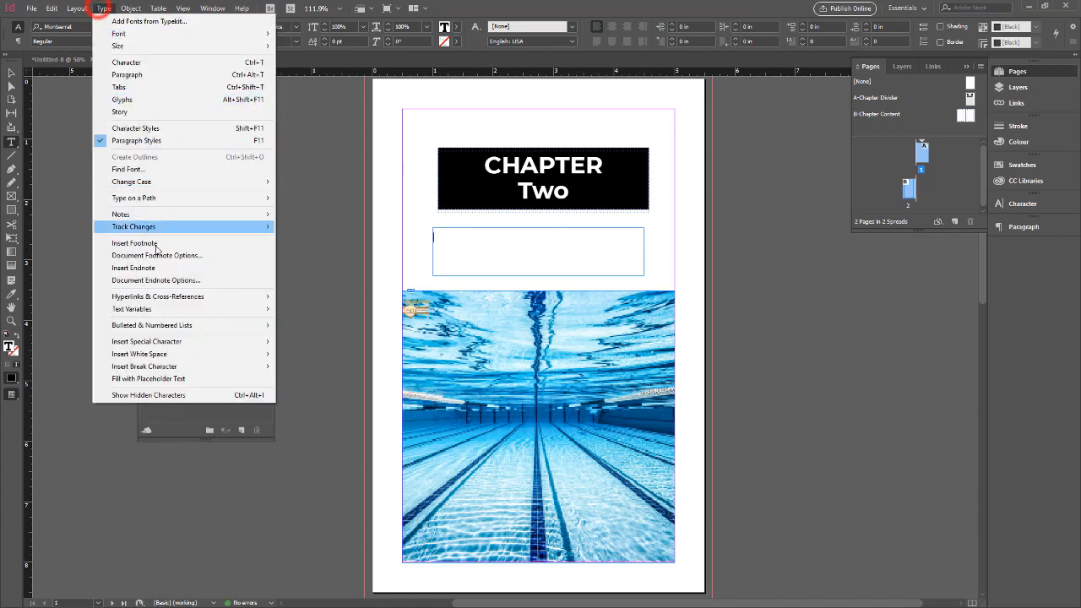
click(173, 379)
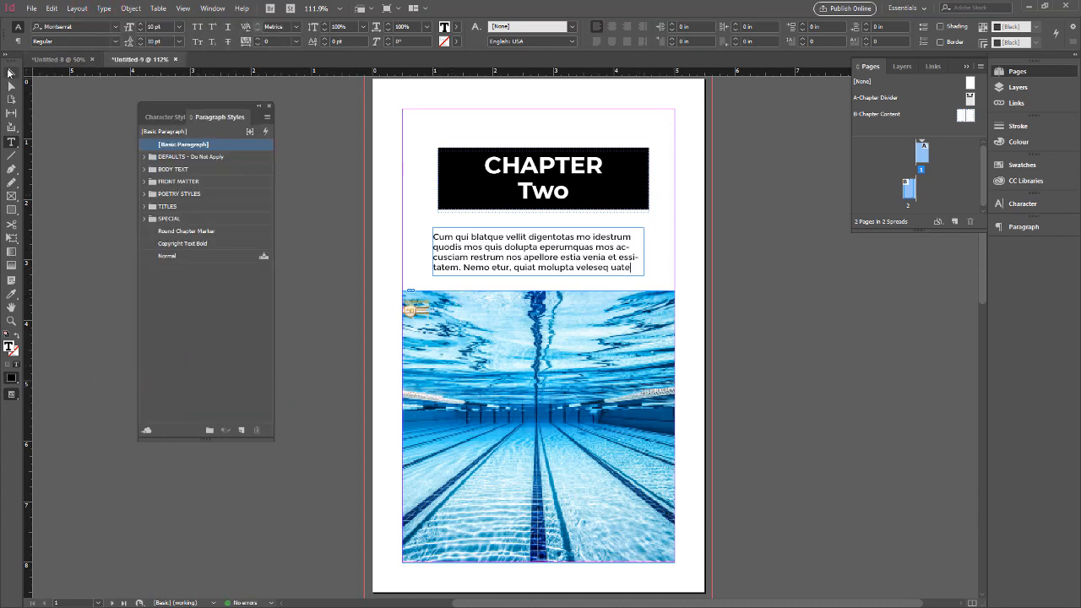
Try Front Matter paragraph styles on the intro text frame and apply Publisher Name -10pt Italic.
key(Escape)
click(505, 229)
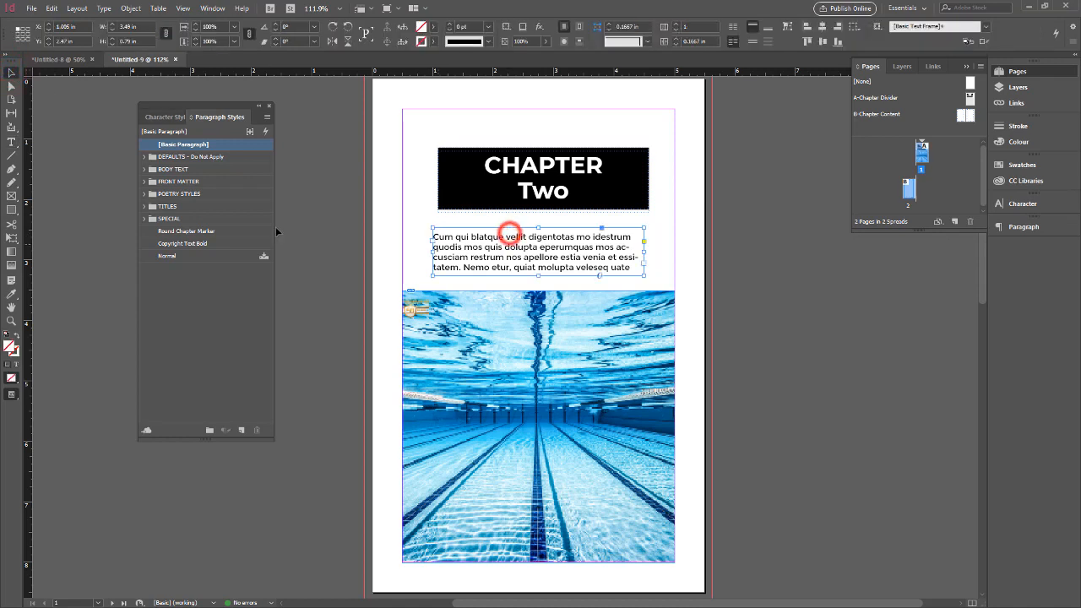
click(143, 181)
click(203, 206)
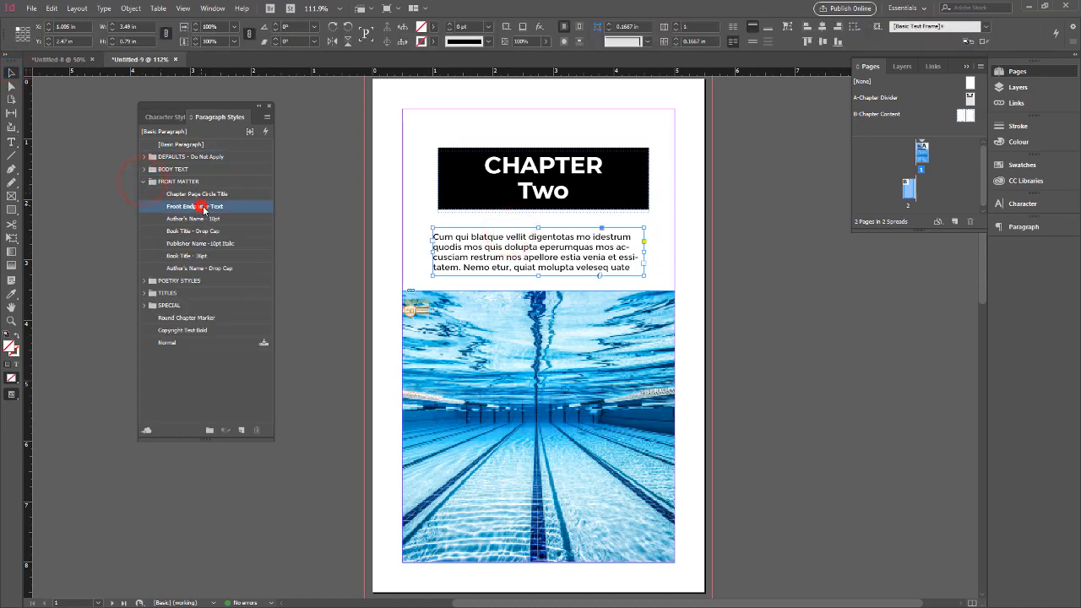
click(208, 220)
click(206, 234)
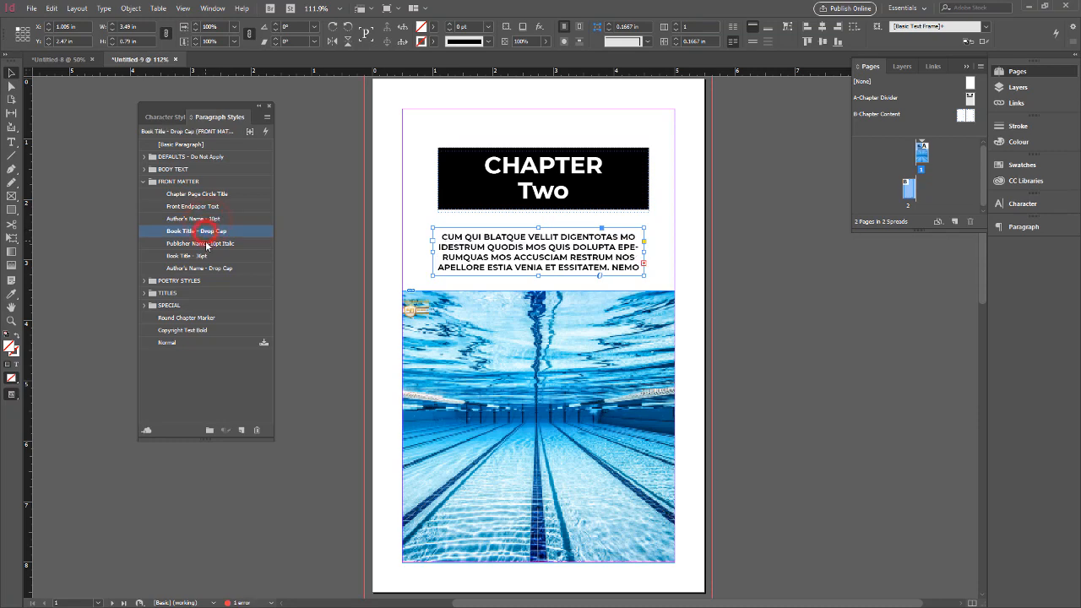
click(207, 243)
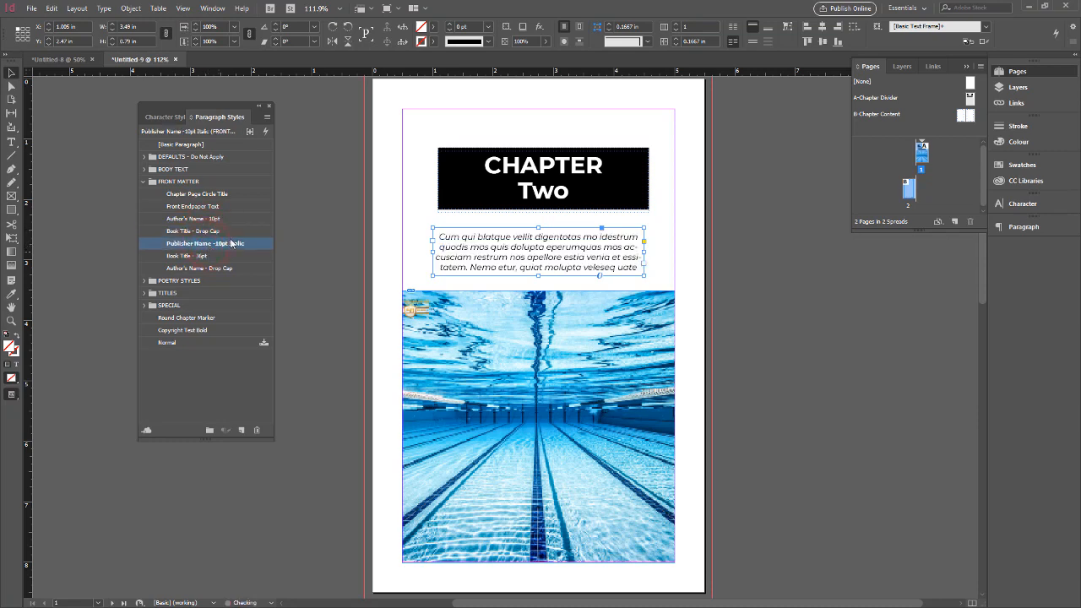
click(335, 262)
Place Alice - CHAPTER 2.docx from For Import's Chapters - TXT folder on page 2, autoflowing the text onto added pages.
scroll(481, 284, down, 5)
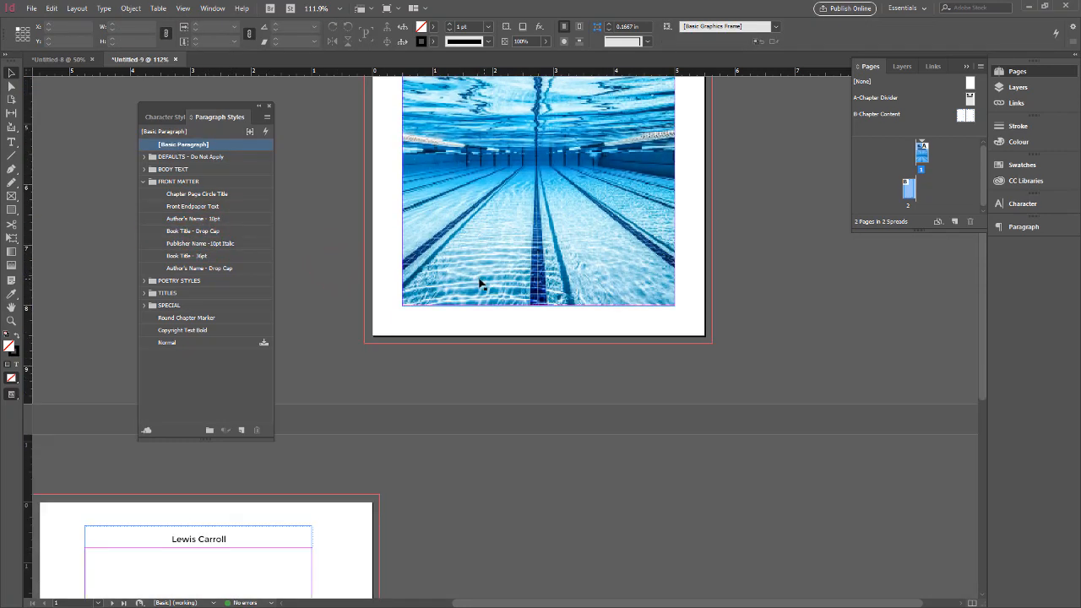
scroll(479, 283, down, 2)
drag(414, 419, 679, 297)
drag(582, 338, 645, 194)
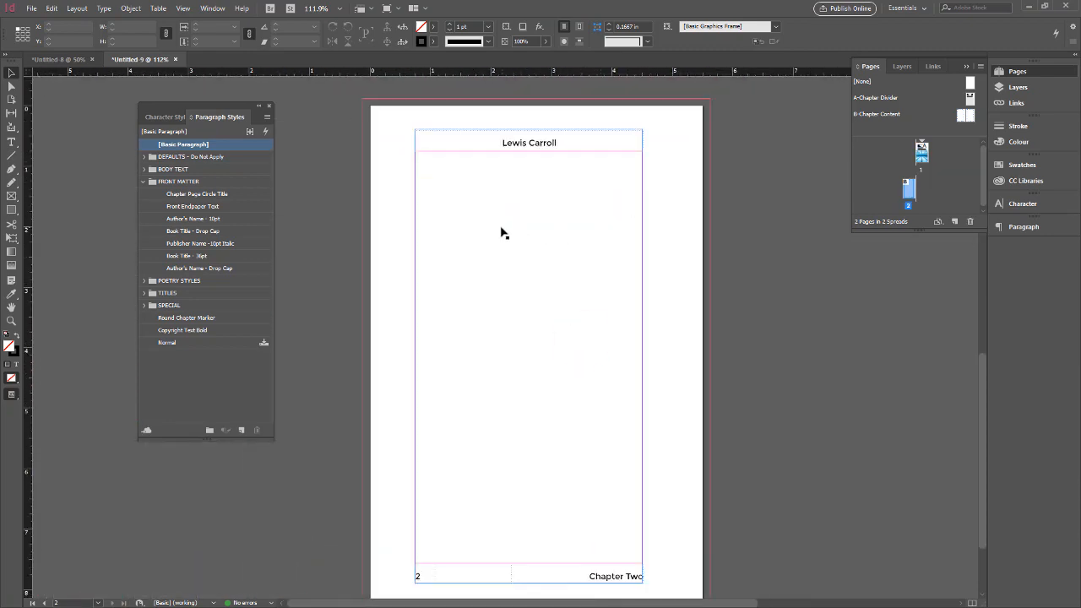
click(33, 11)
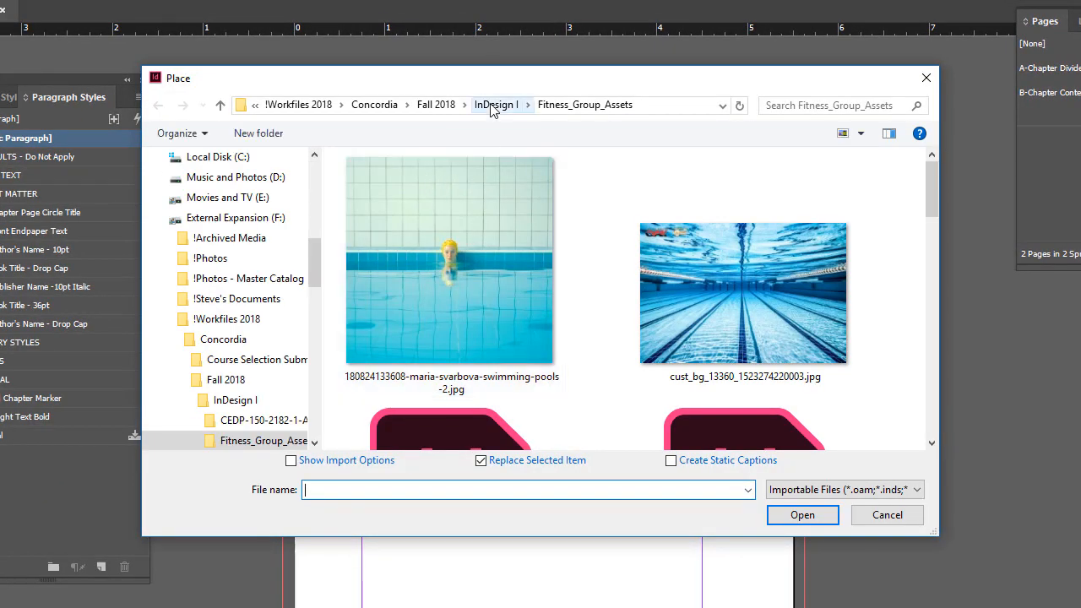
click(437, 105)
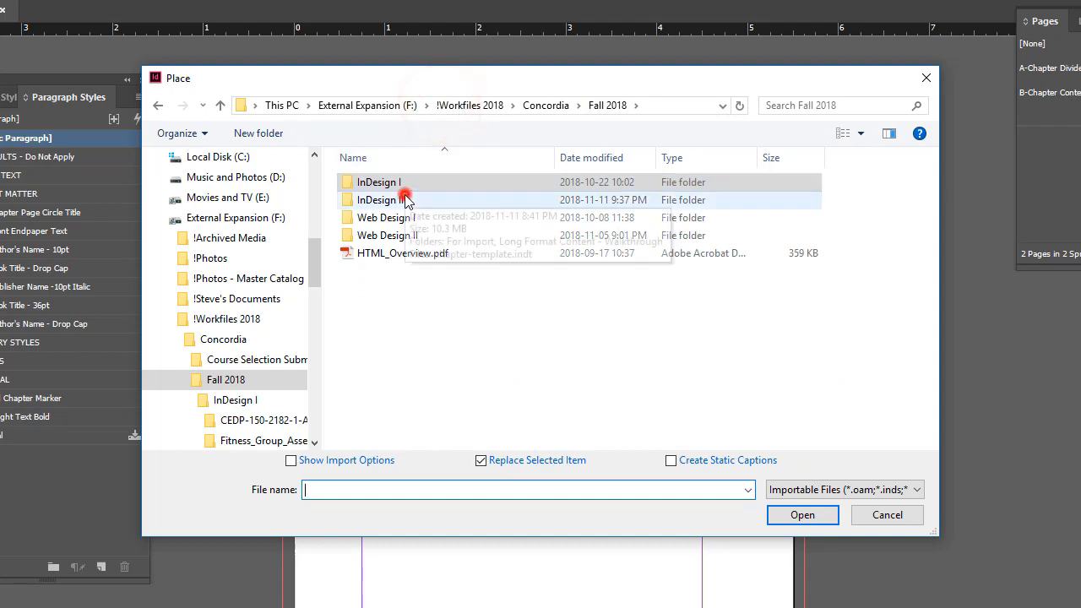
double_click(406, 199)
double_click(386, 182)
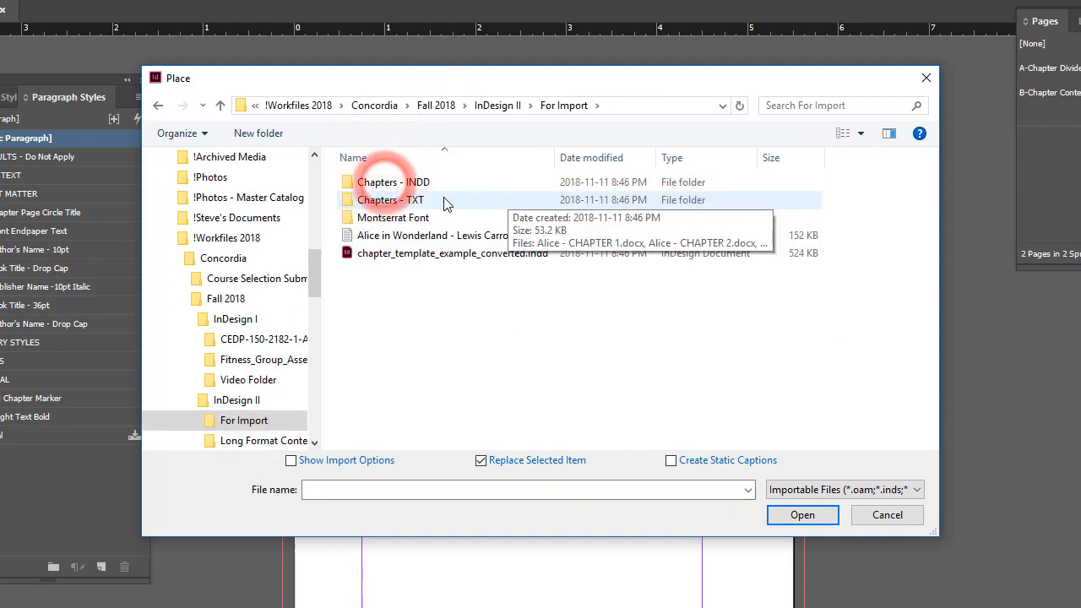
double_click(411, 201)
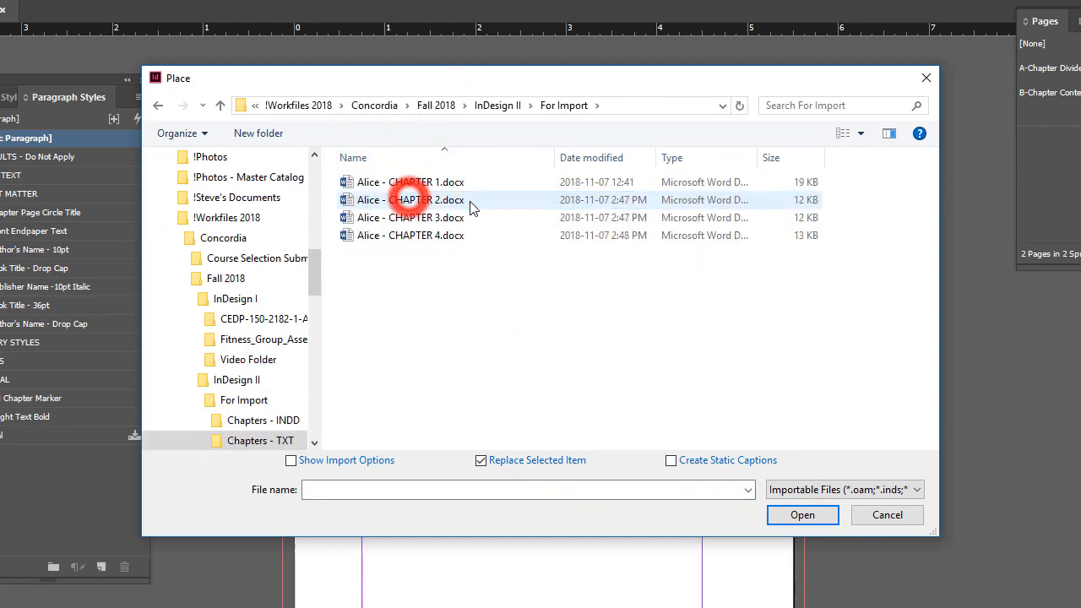
click(396, 197)
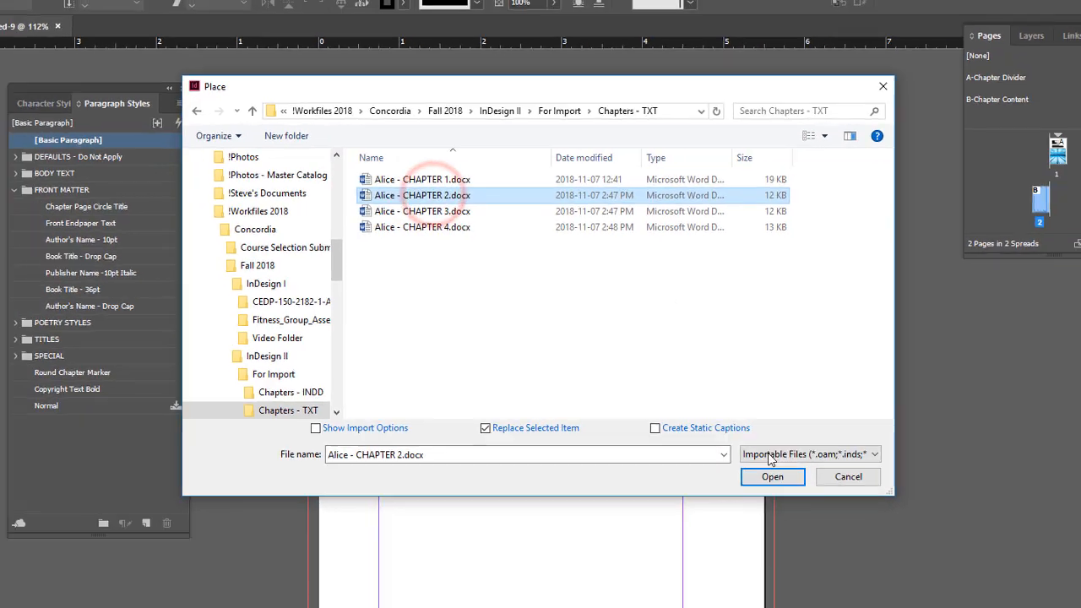
click(771, 476)
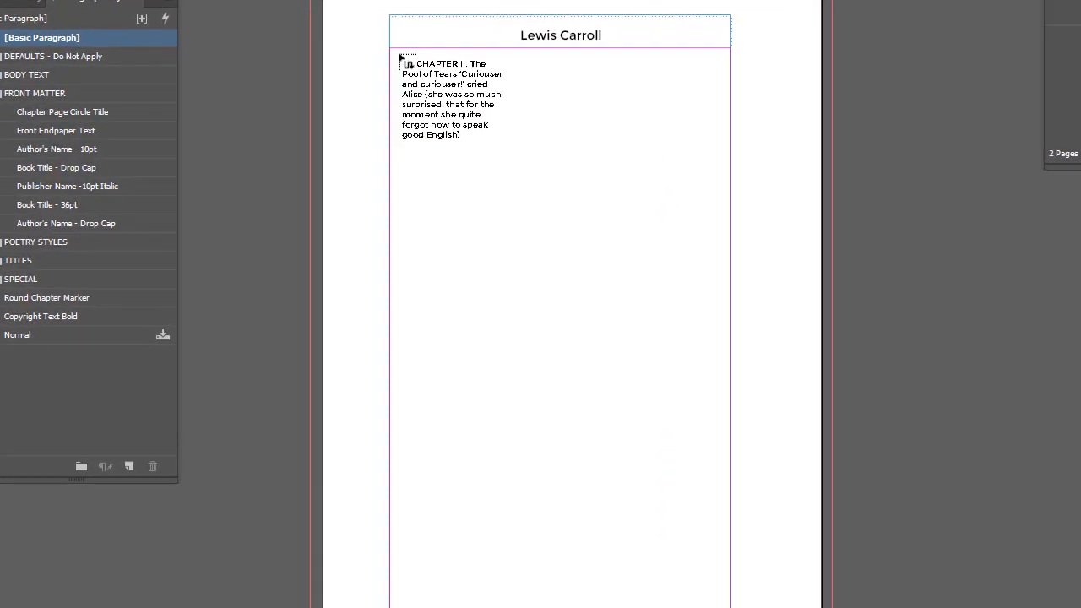
click(422, 157)
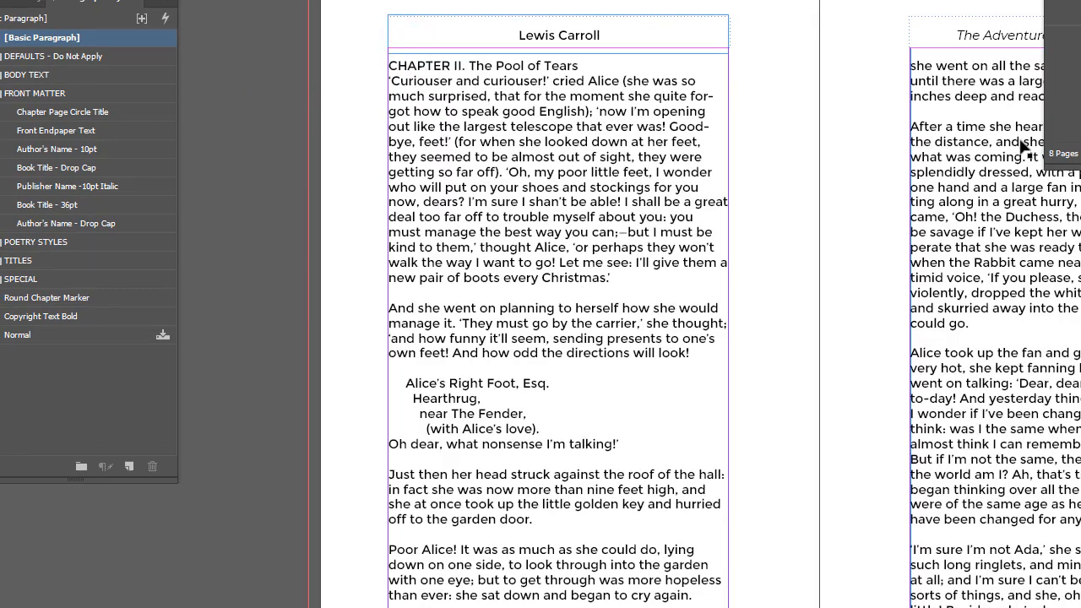
Review the flowed chapter text, headers and footers from page 2 through the last page.
scroll(976, 242, down, 10)
scroll(973, 241, up, 3)
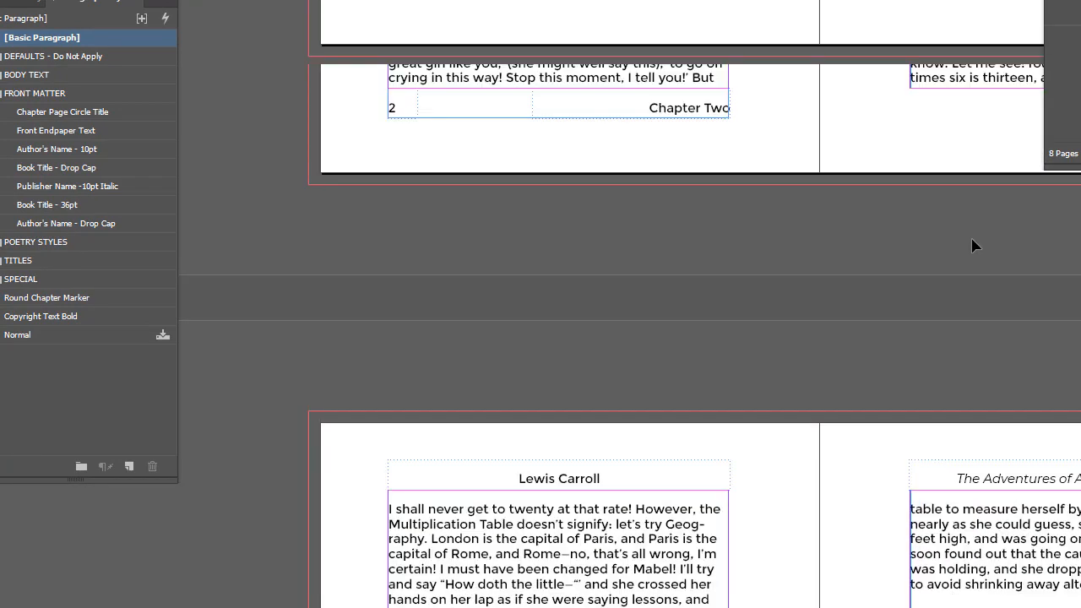
scroll(971, 237, up, 3)
scroll(973, 244, down, 12)
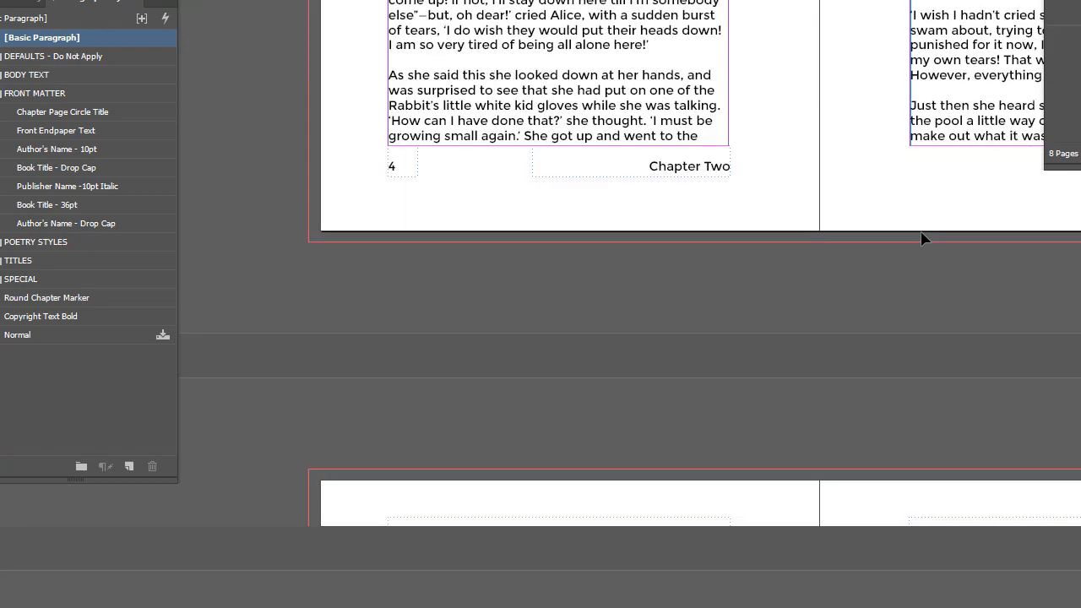
scroll(922, 239, down, 2)
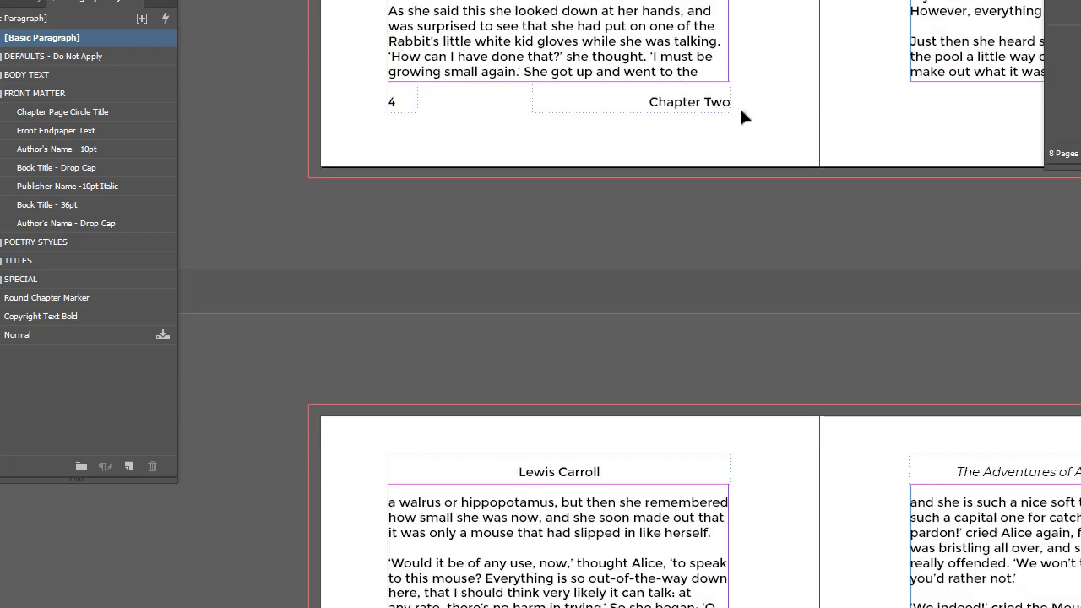
scroll(789, 118, down, 15)
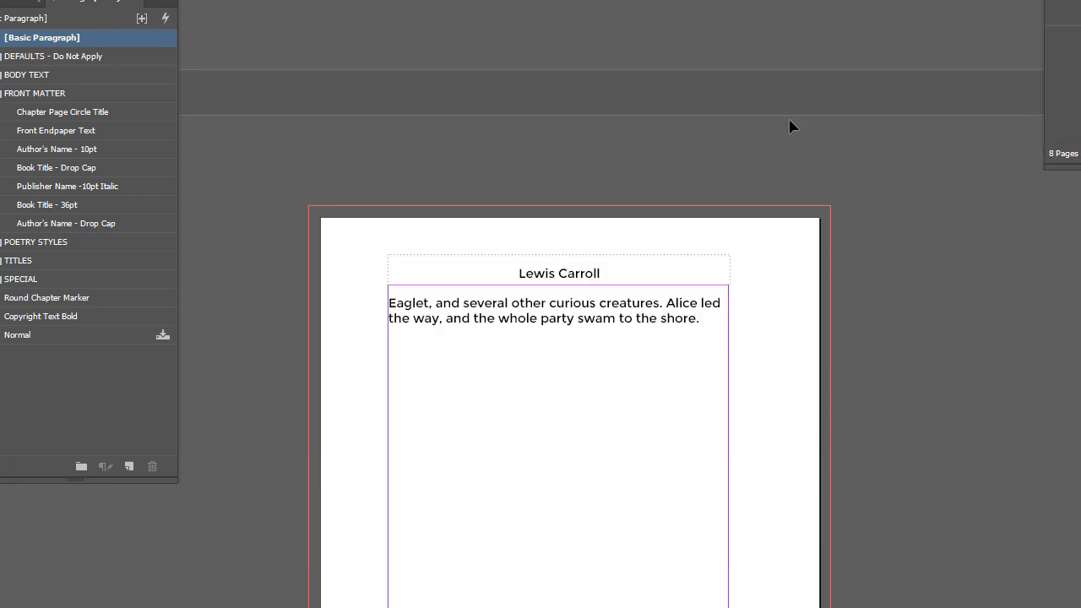
Apply the Poetry Body Text - Centered paragraph style to both stanzas of the crocodile poem on page 4.
scroll(792, 127, down, 12)
scroll(845, 173, up, 14)
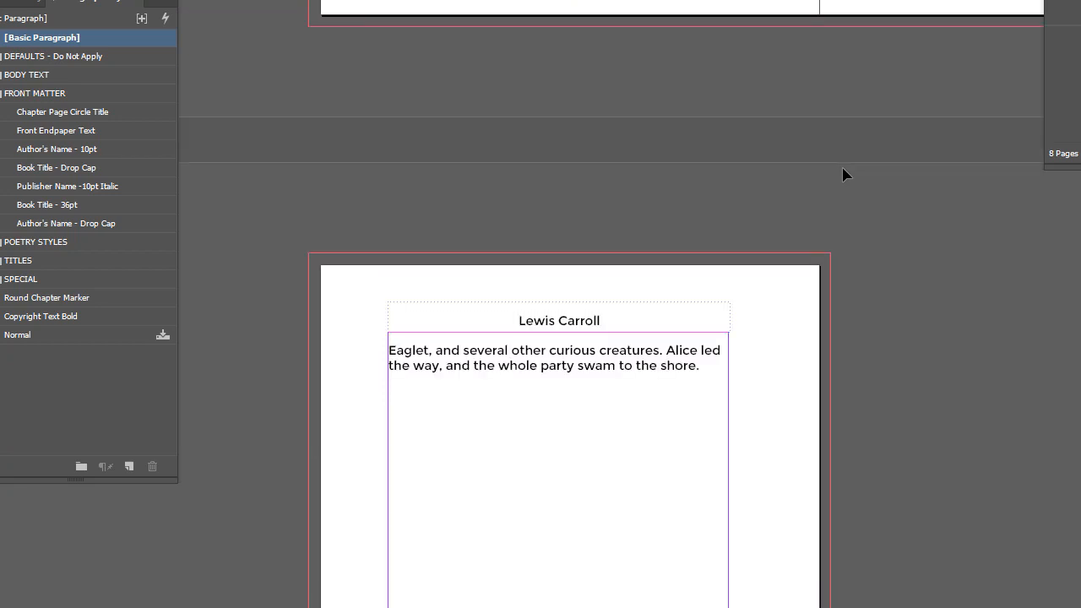
scroll(843, 173, up, 14)
click(791, 108)
drag(845, 107, 503, 27)
scroll(685, 180, up, 10)
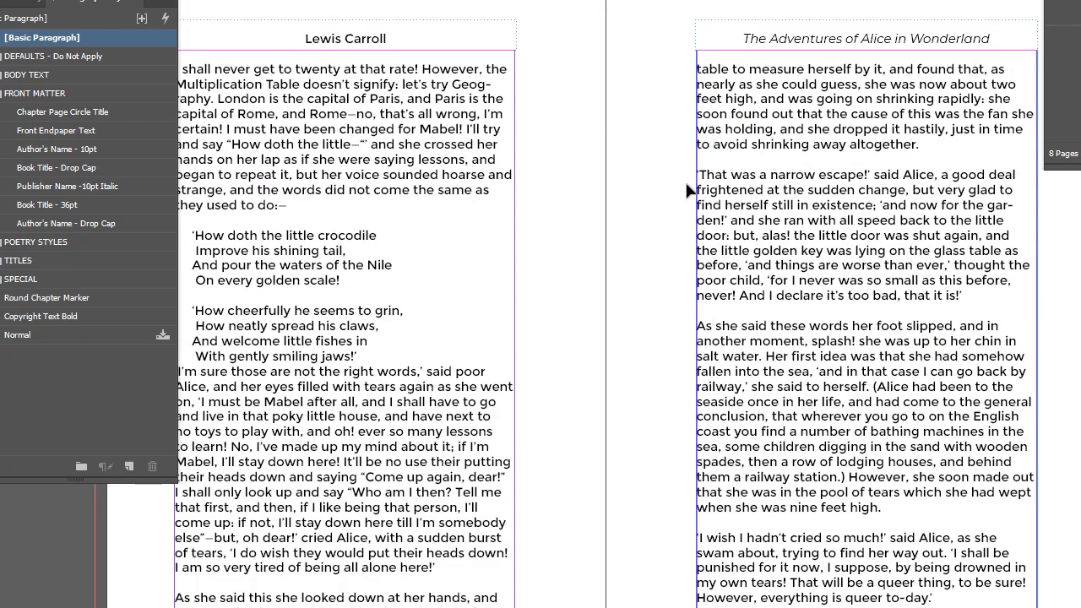
scroll(680, 178, down, 3)
drag(492, 146, 666, 132)
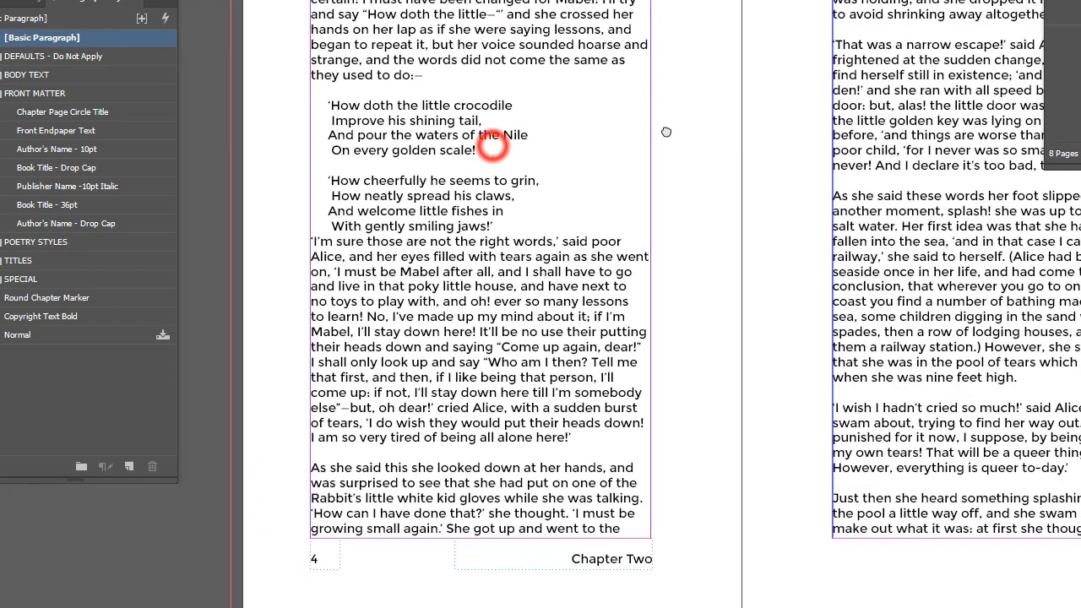
click(409, 105)
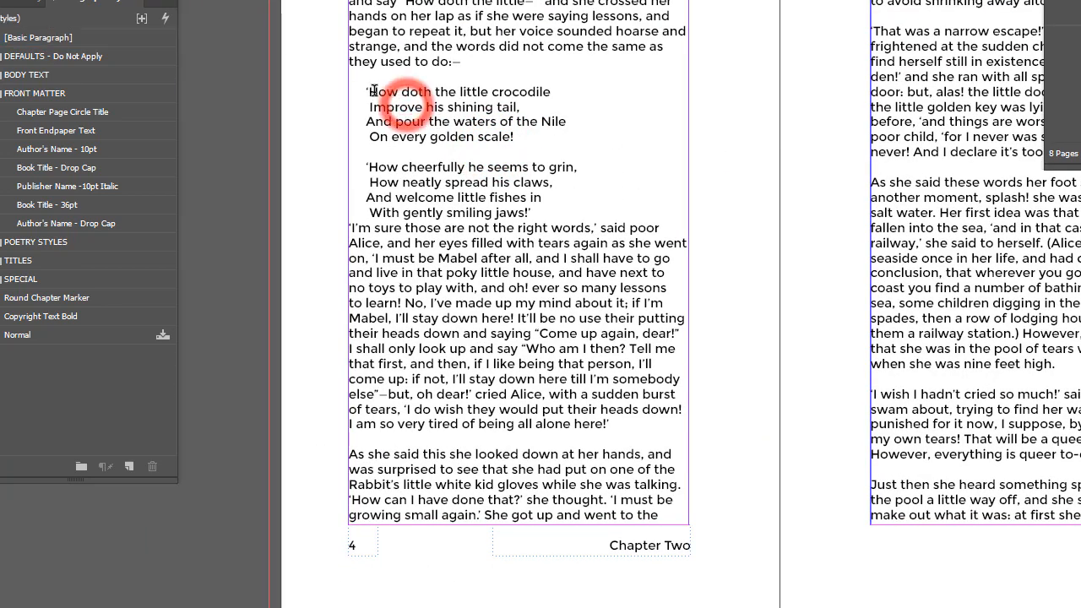
drag(367, 91, 541, 205)
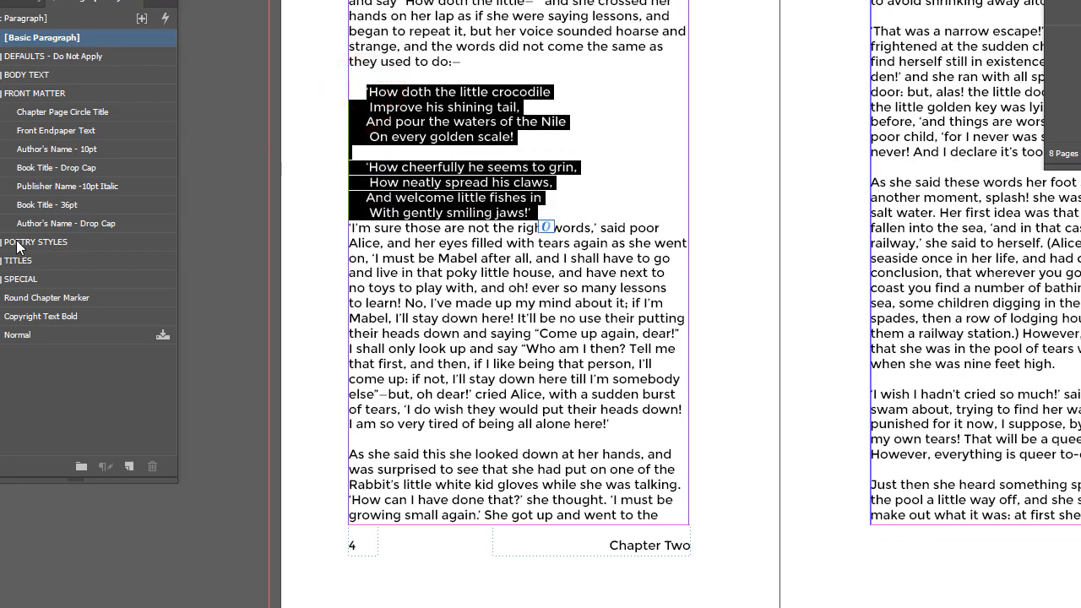
click(0, 242)
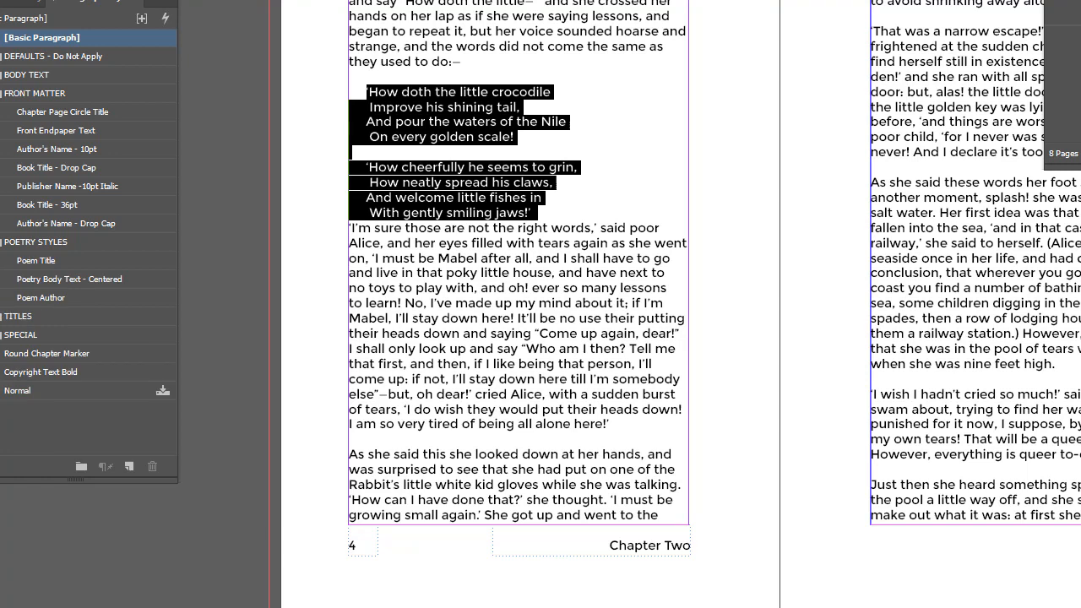
click(54, 280)
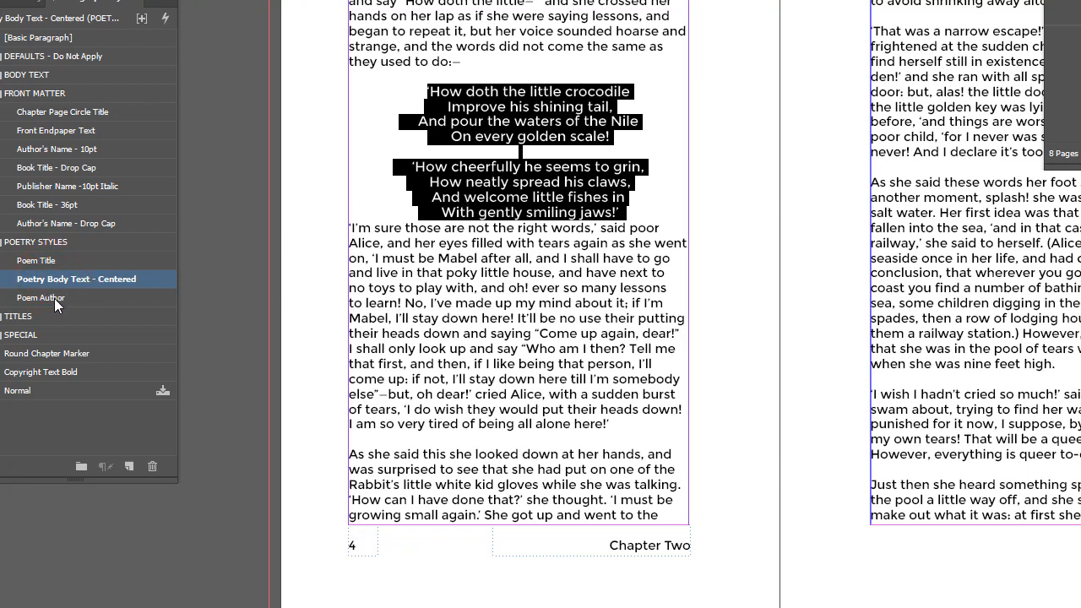
click(537, 149)
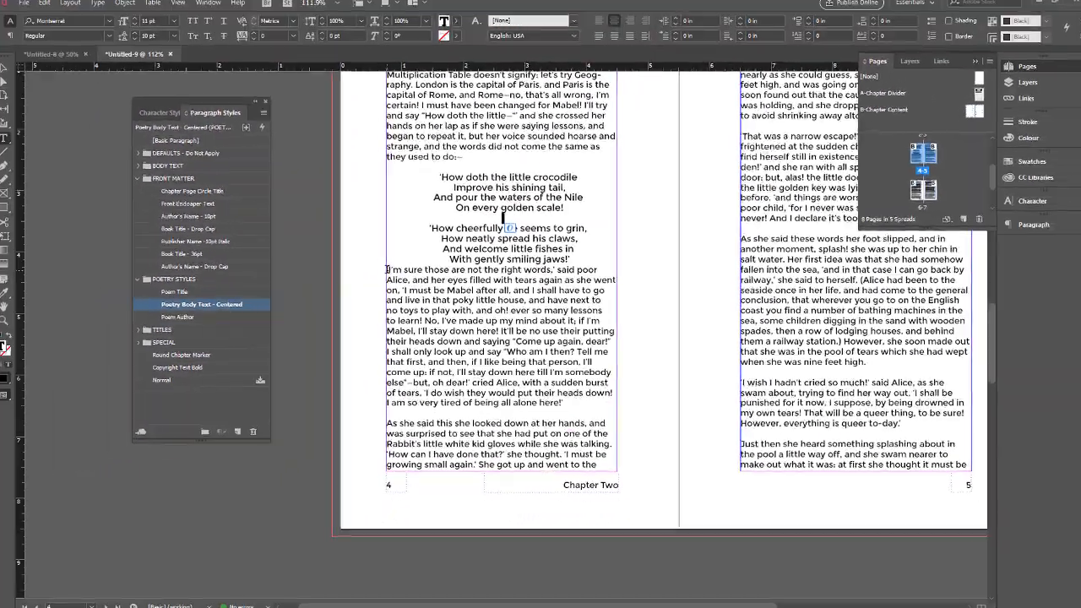
Insert a blank line between the poem's last line and the paragraph starting "I'm sure those are not the right words".
click(351, 229)
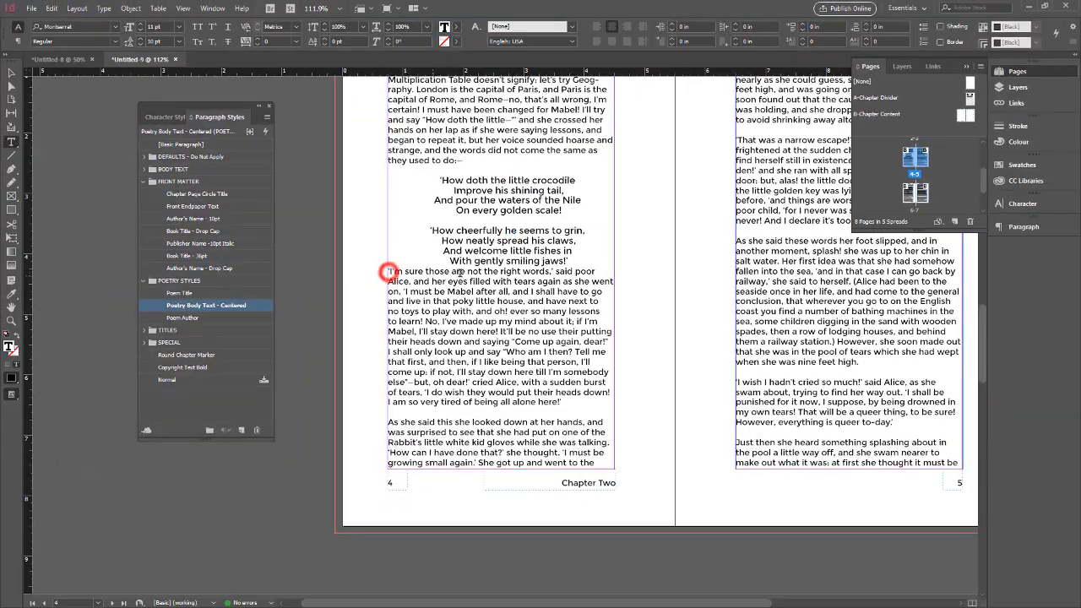
key(Up)
key(Down)
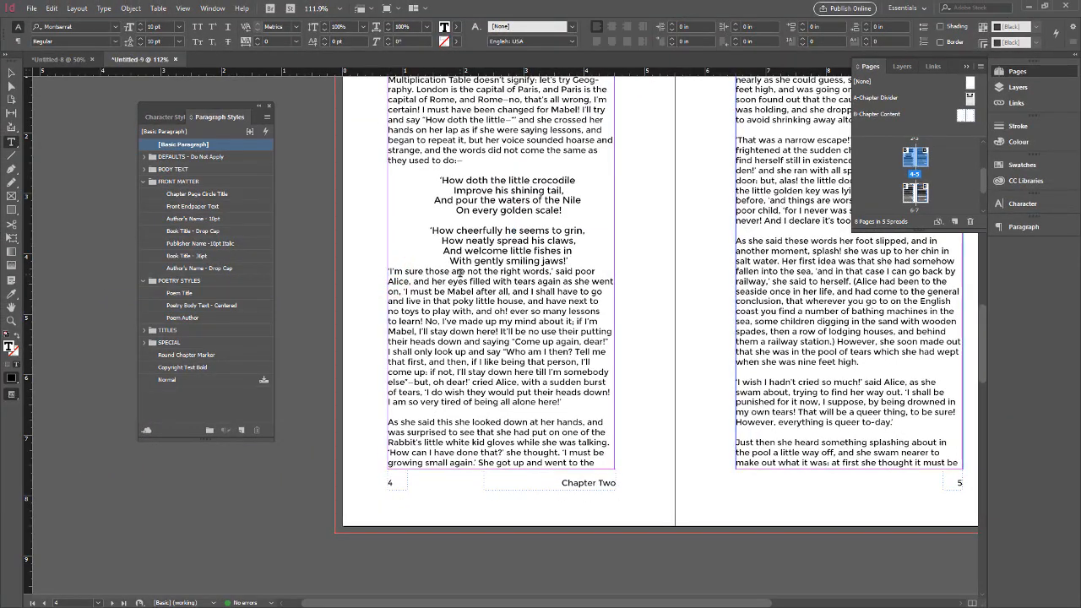
key(Return)
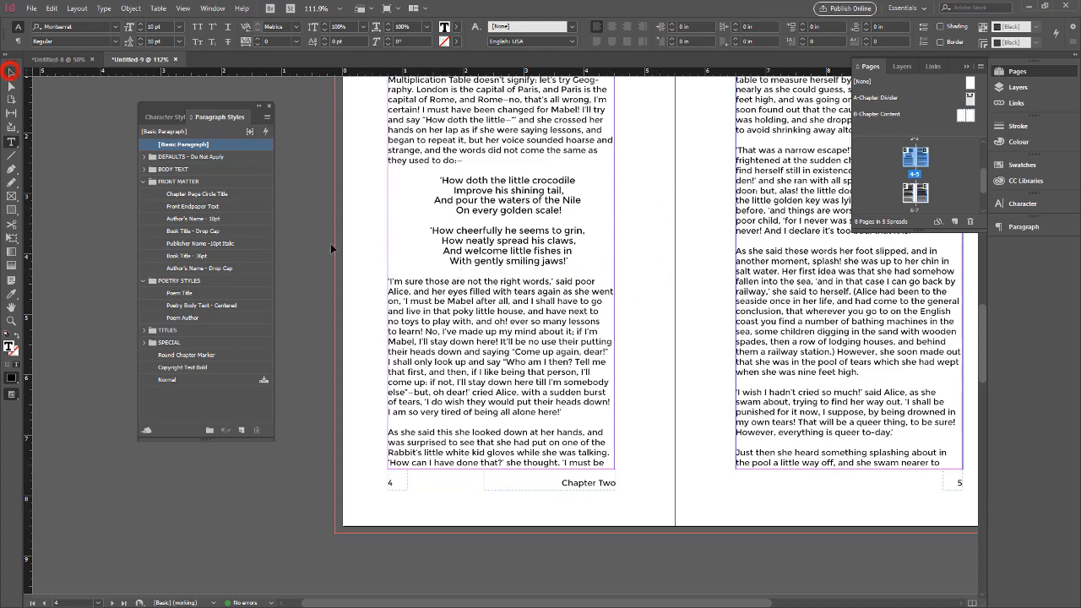
click(10, 71)
Review the finished chapter from the Chapter Two opening page through the last page, checking headers, footers, poem and threaded frames.
scroll(404, 305, up, 3)
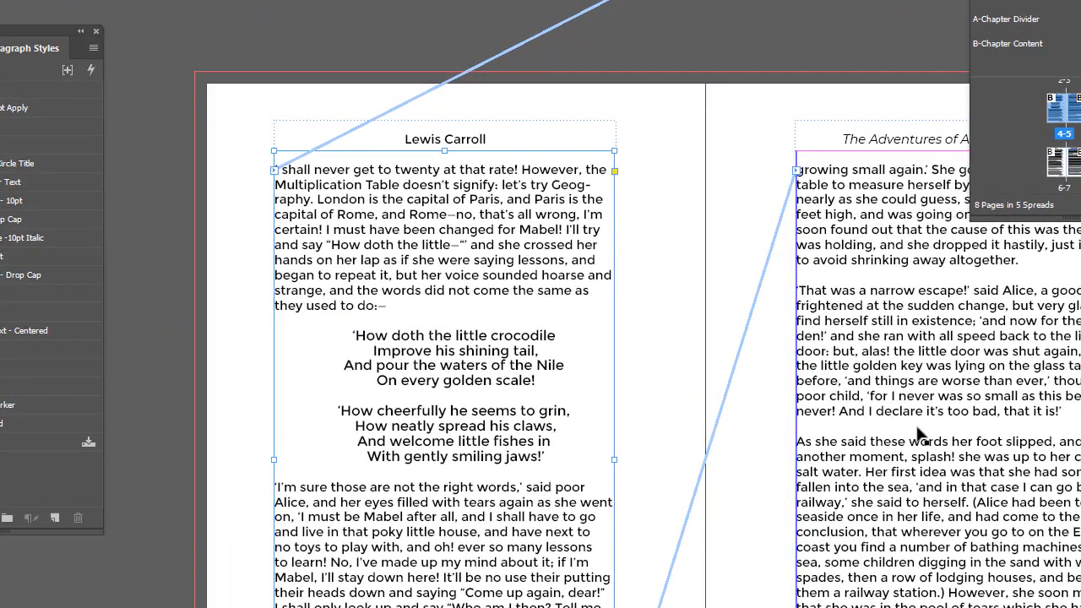
click(917, 426)
drag(938, 405, 807, 387)
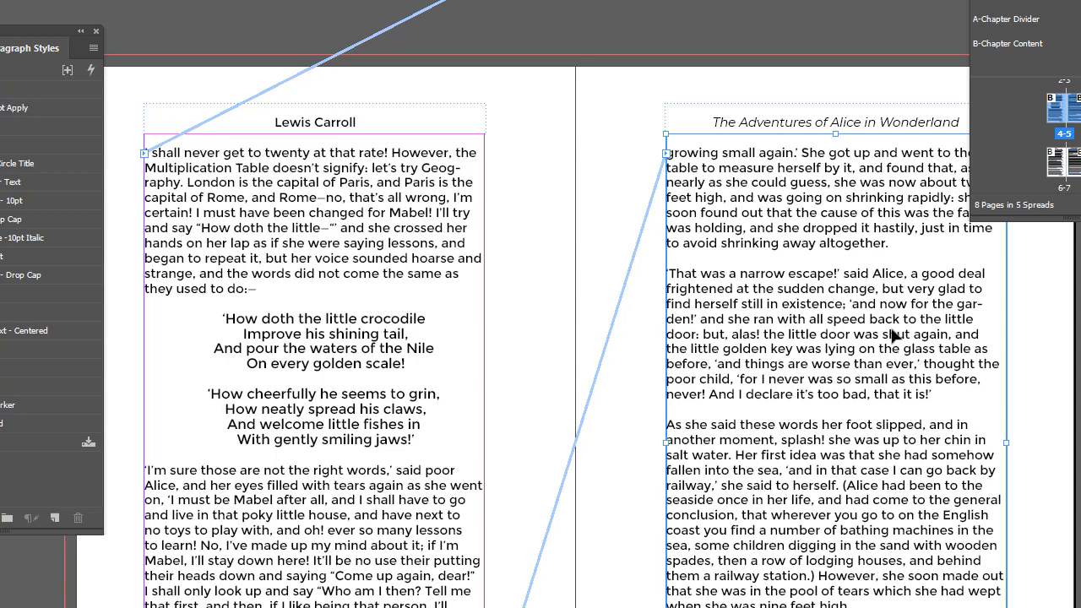
scroll(894, 331, up, 10)
scroll(881, 327, up, 10)
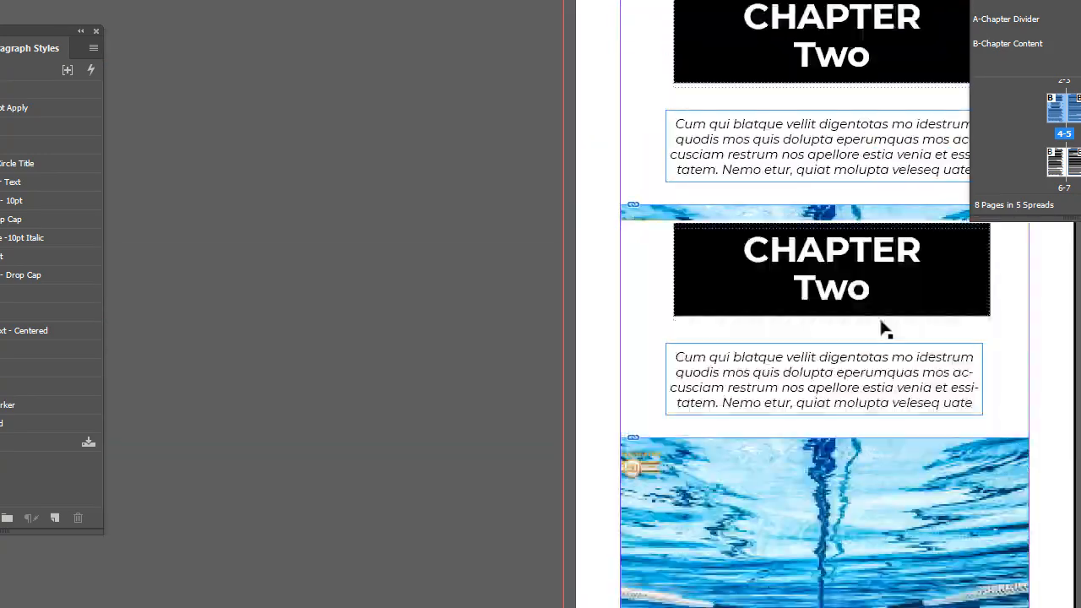
scroll(876, 308, down, 10)
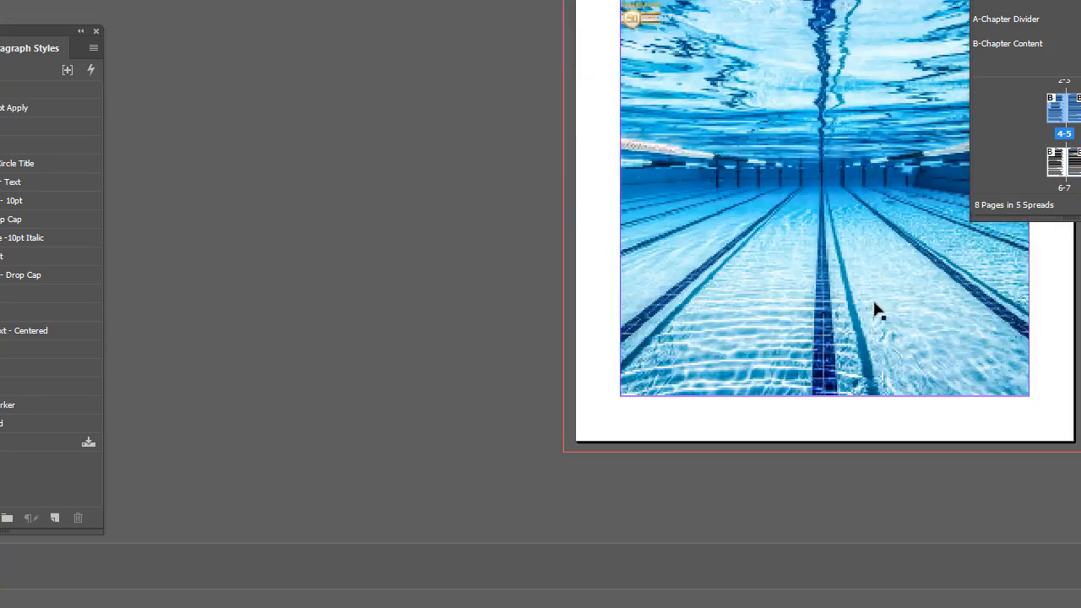
scroll(874, 310, up, 10)
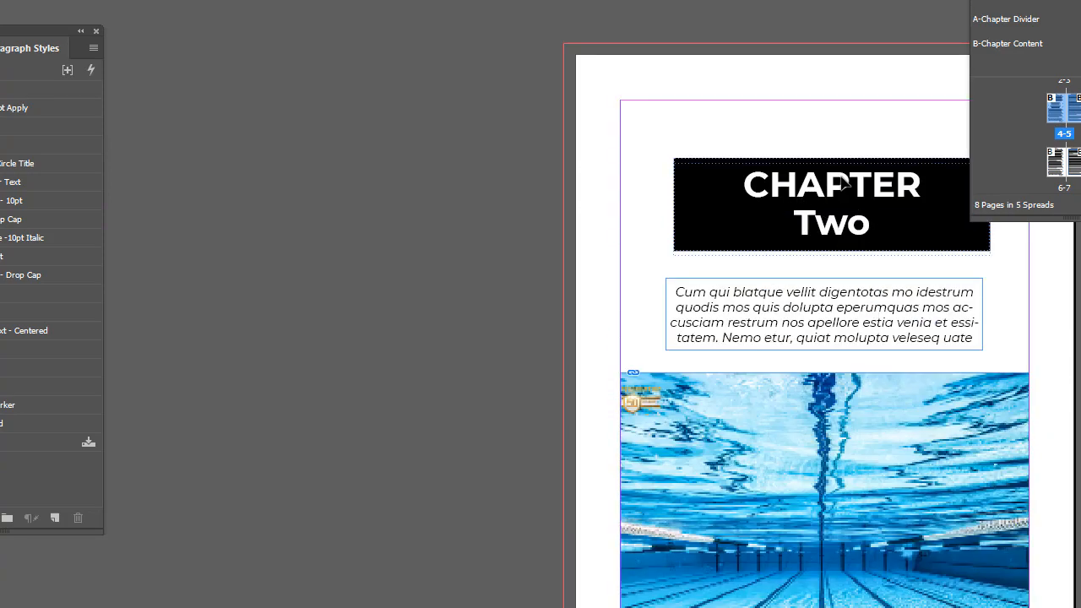
scroll(828, 246, down, 6)
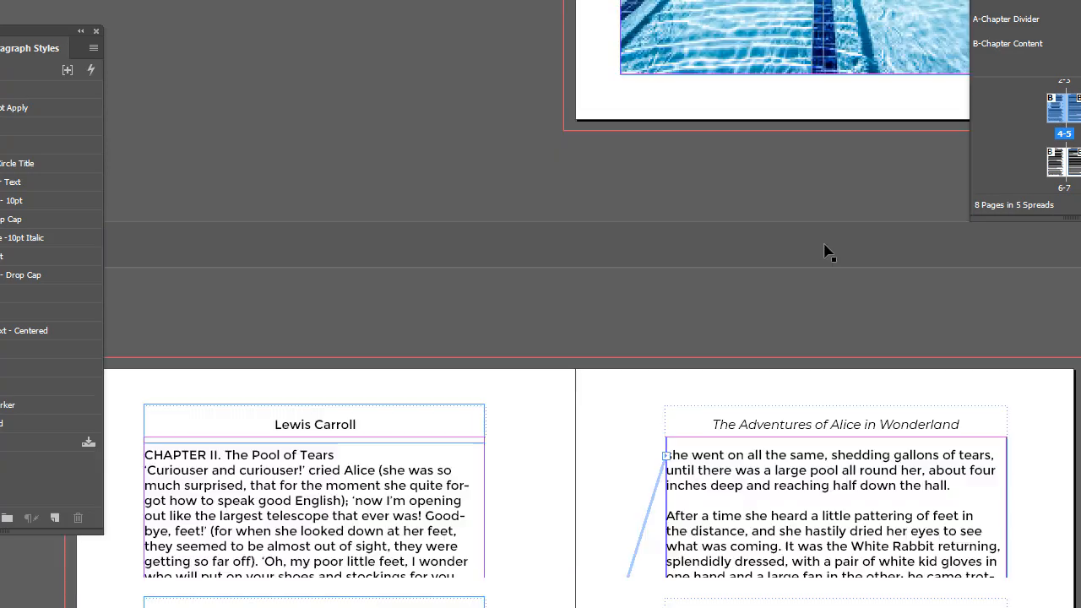
scroll(828, 252, down, 8)
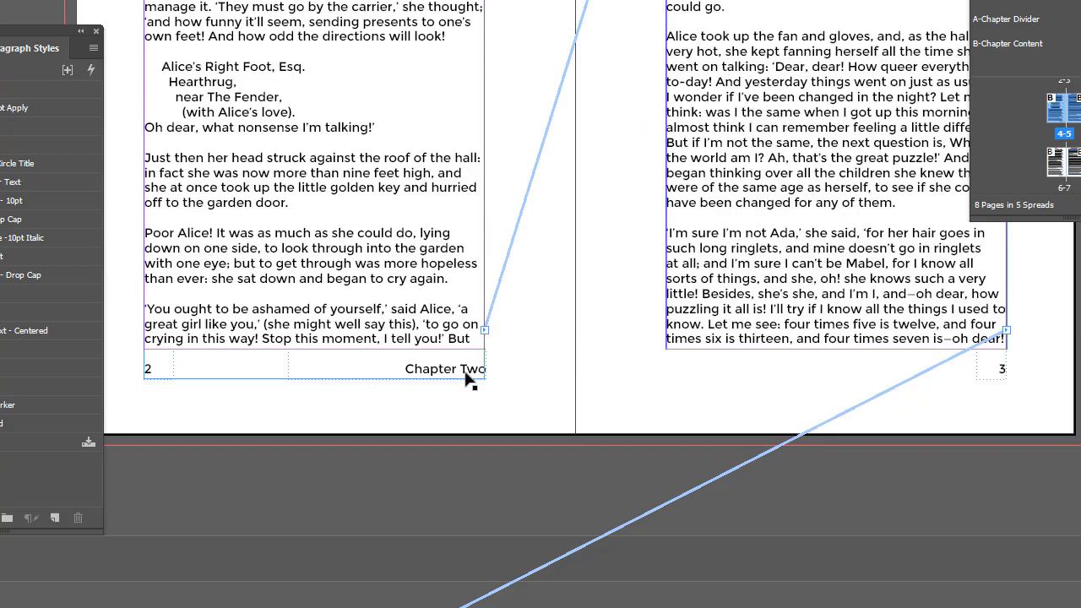
scroll(585, 364, down, 12)
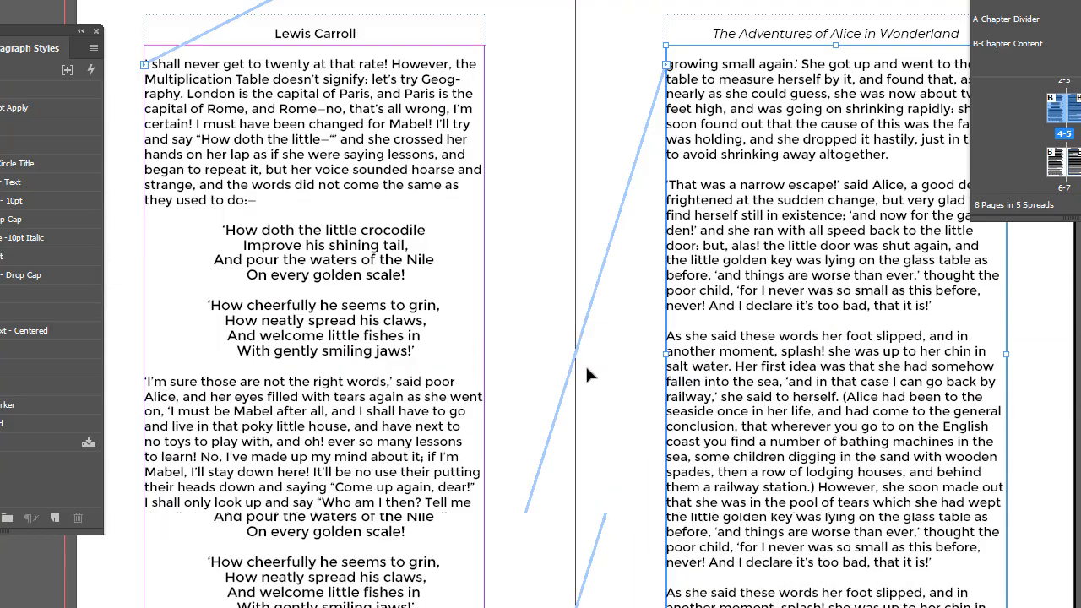
scroll(605, 371, down, 10)
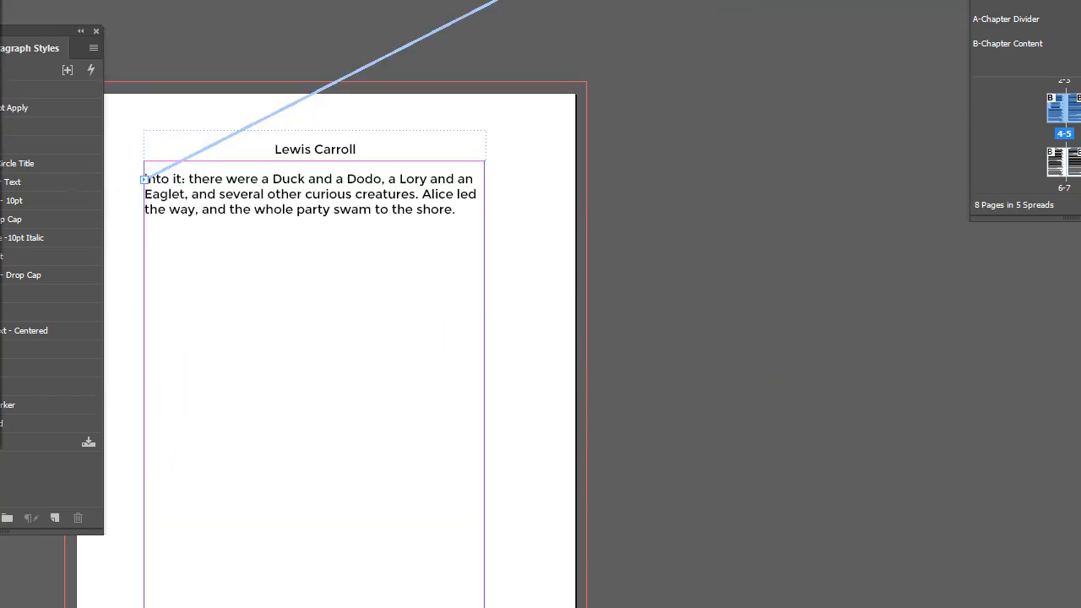
Start saving the document and create and open a new folder named Chapters inside the InDesign II folder.
key(ctrl+s)
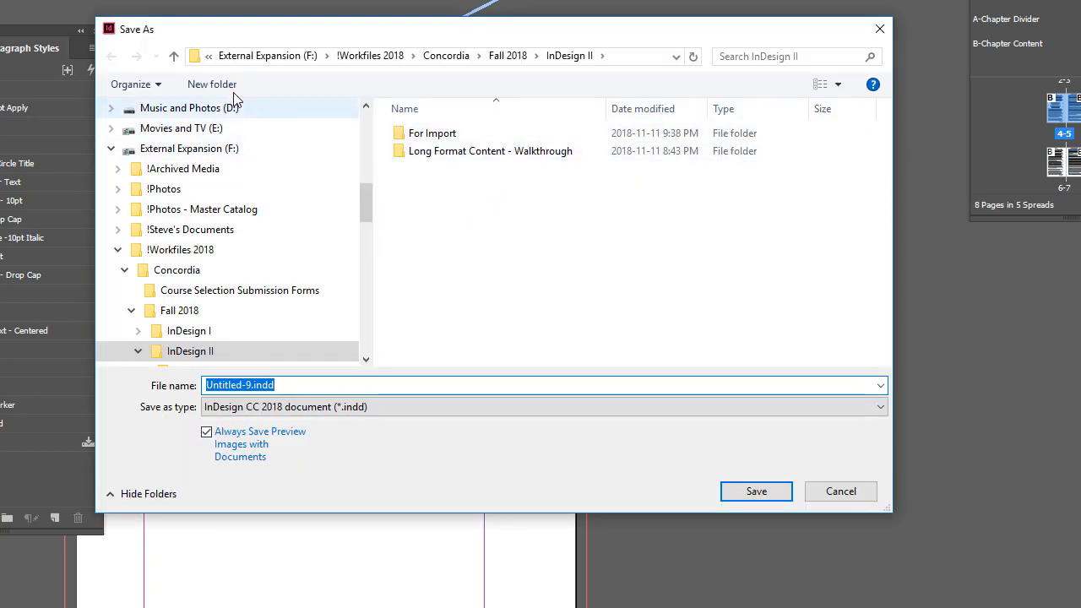
click(211, 85)
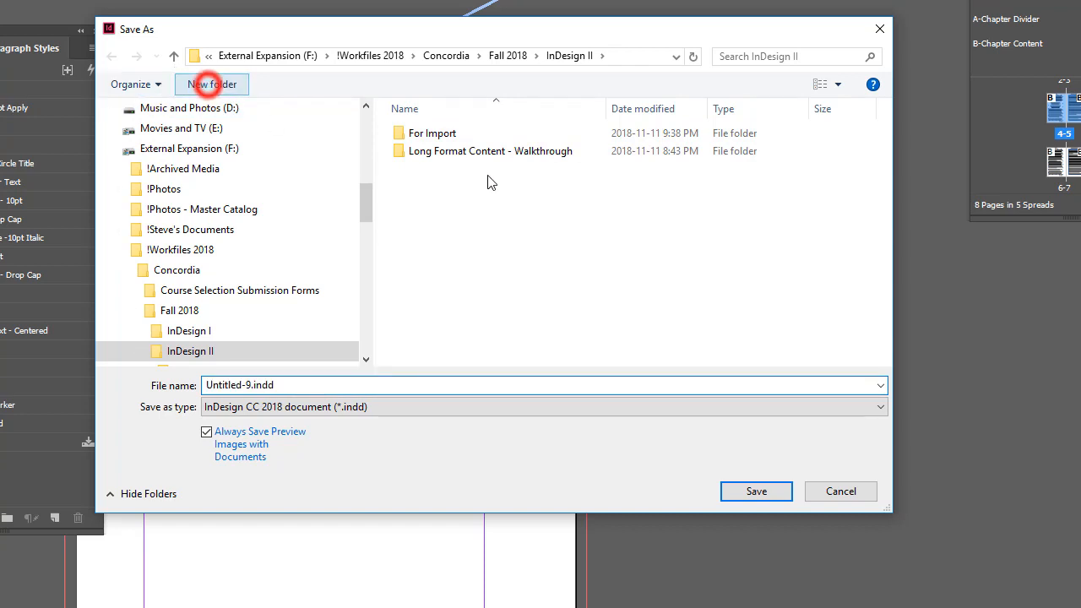
text(Chapters)
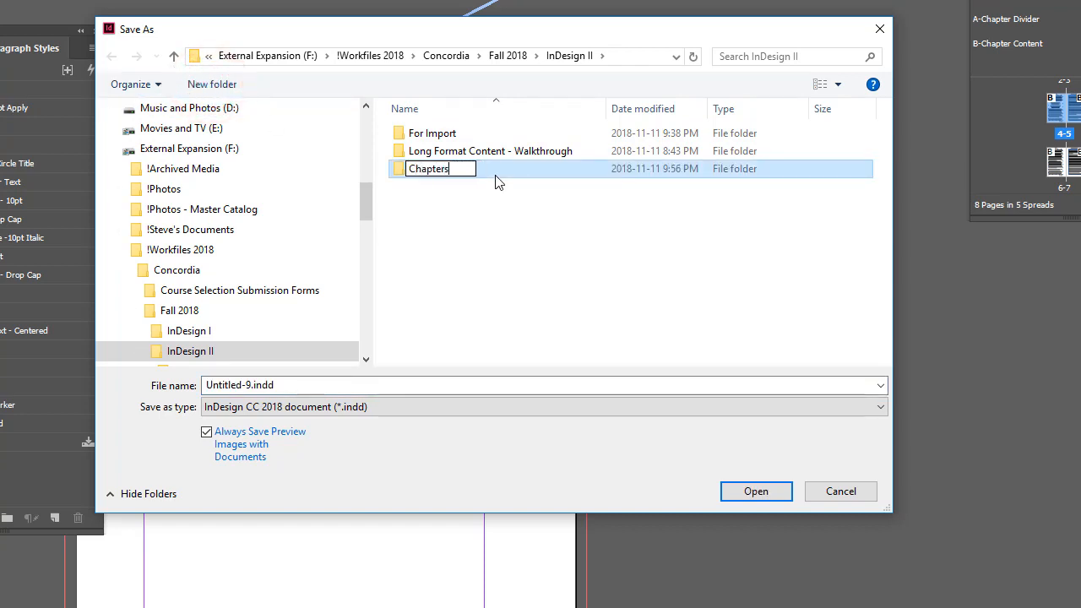
key(Return)
key(Return)
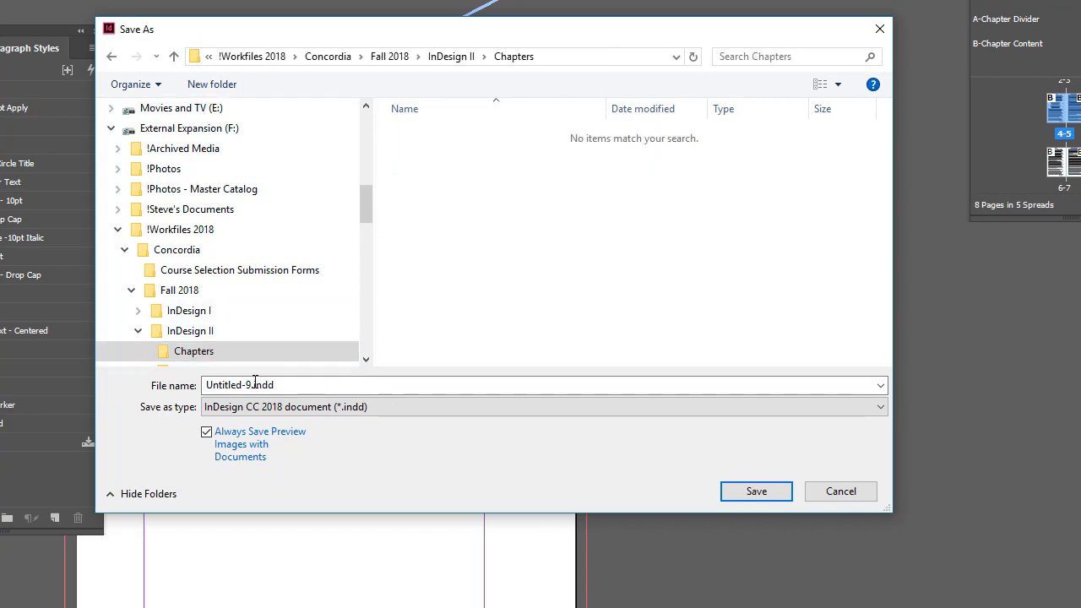
Name the document Chapter-2.indd and save it in the Chapters folder.
click(250, 383)
click(249, 384)
double_click(250, 384)
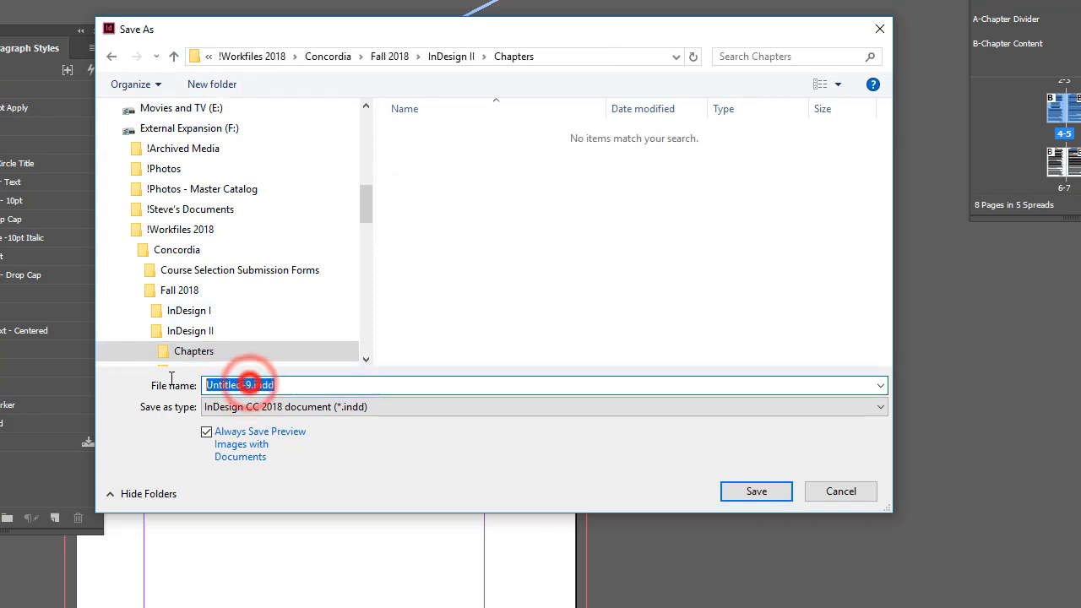
key(Home)
key(shift+Right)
key(shift+Right)
key(shift+Right)
key(shift+Right)
key(shift+Right)
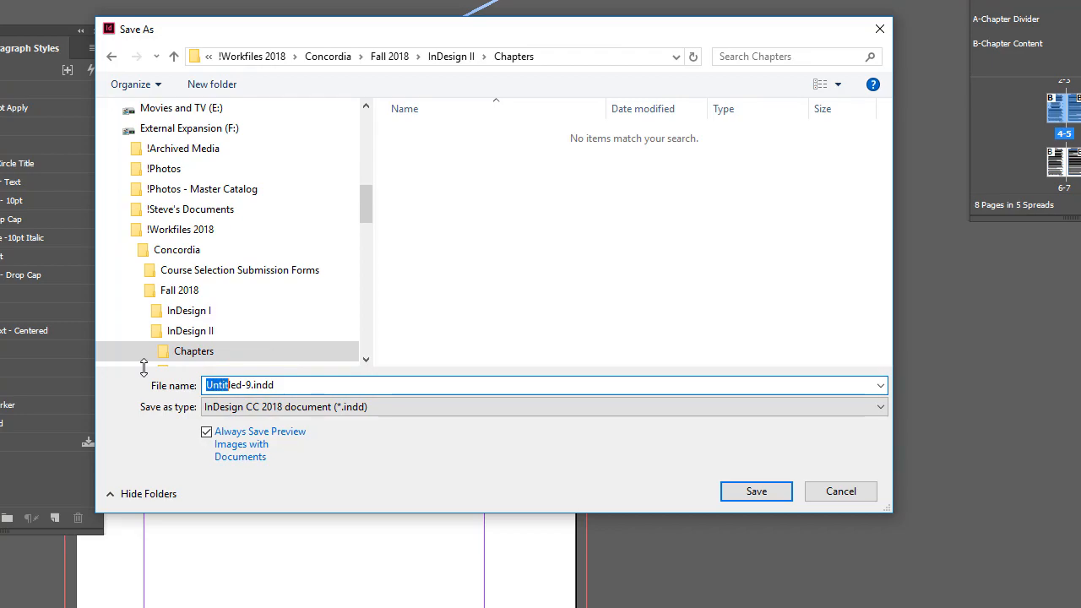
text(Chapter 2)
key(Return)
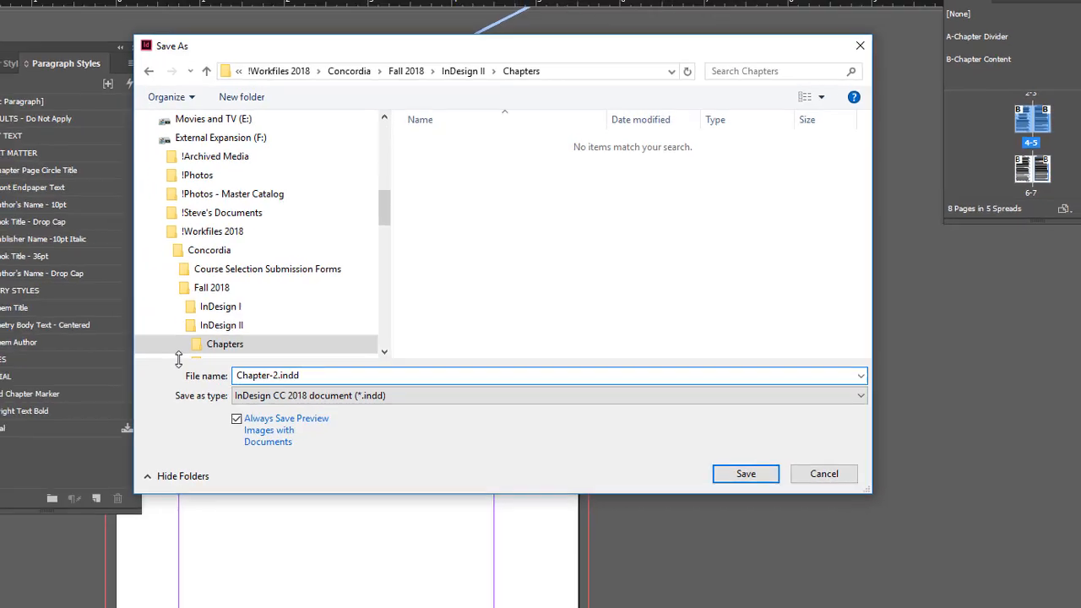